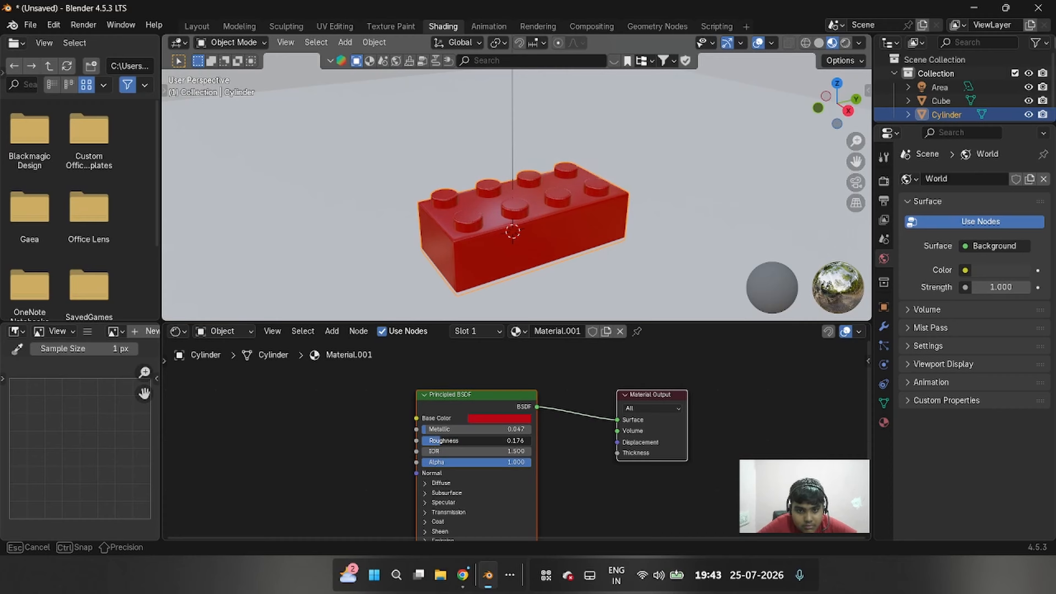
Adjust the Coat weight of the red brick's Principled BSDF, then collapse the Coat settings
scroll(528, 522, down, 3)
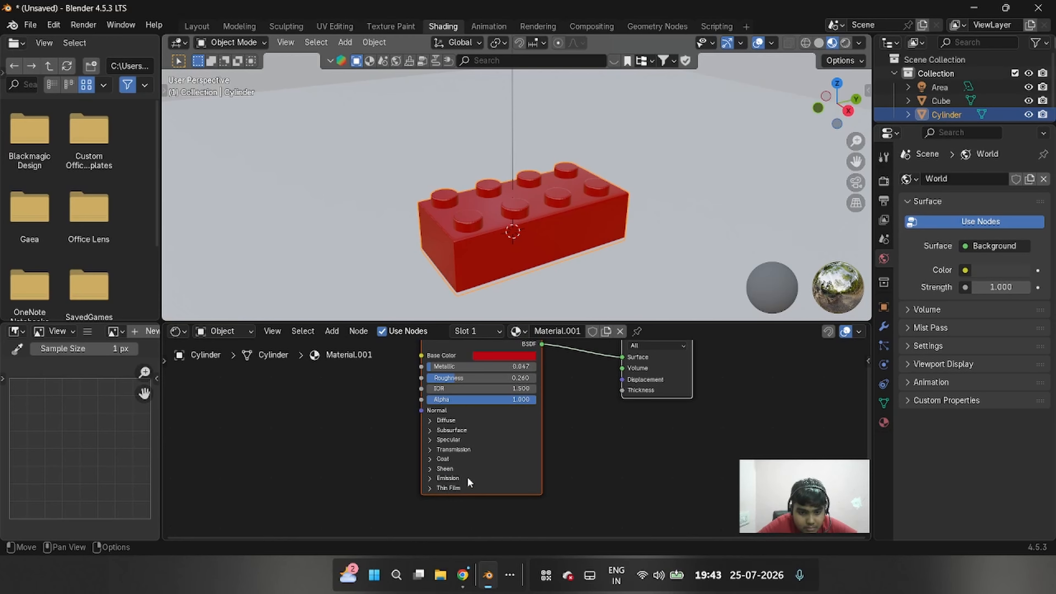
click(429, 457)
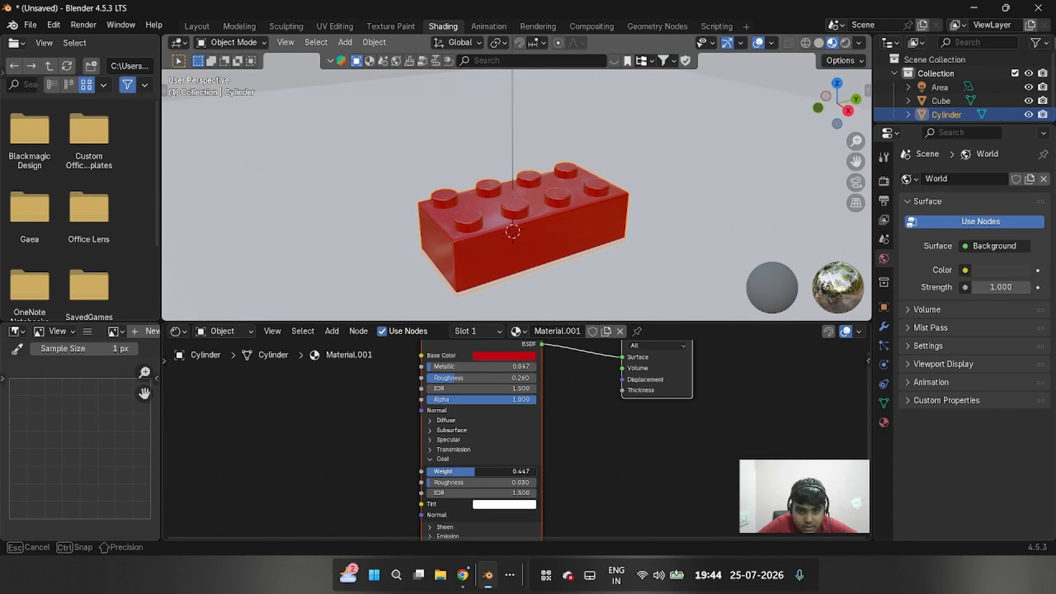
middle_drag(430, 464, 454, 457)
click(454, 452)
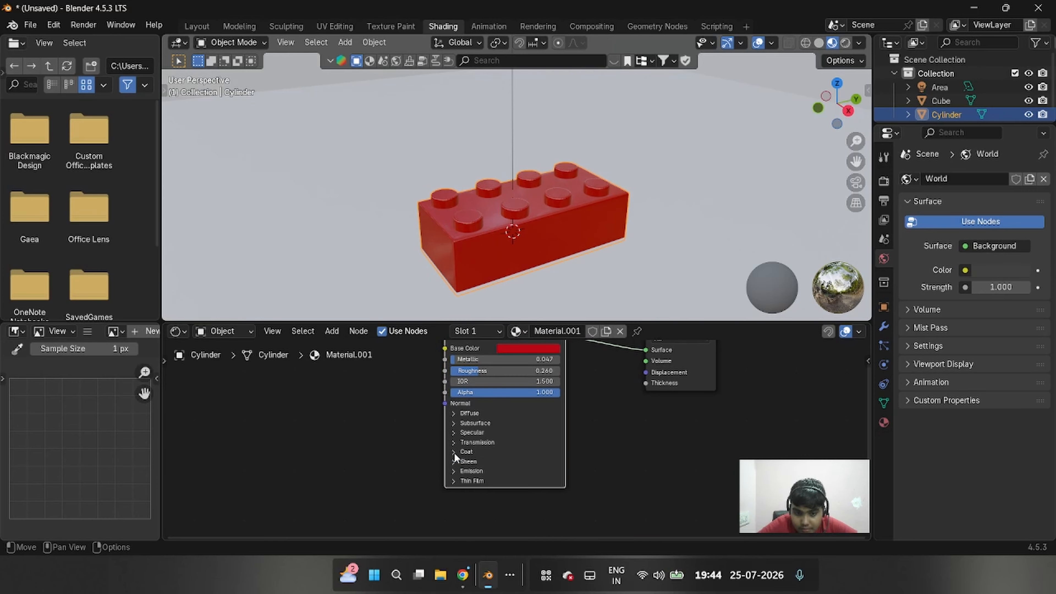
Add a Bump node connected to the Normal input of the brick's Principled BSDF
scroll(454, 456, left, 5)
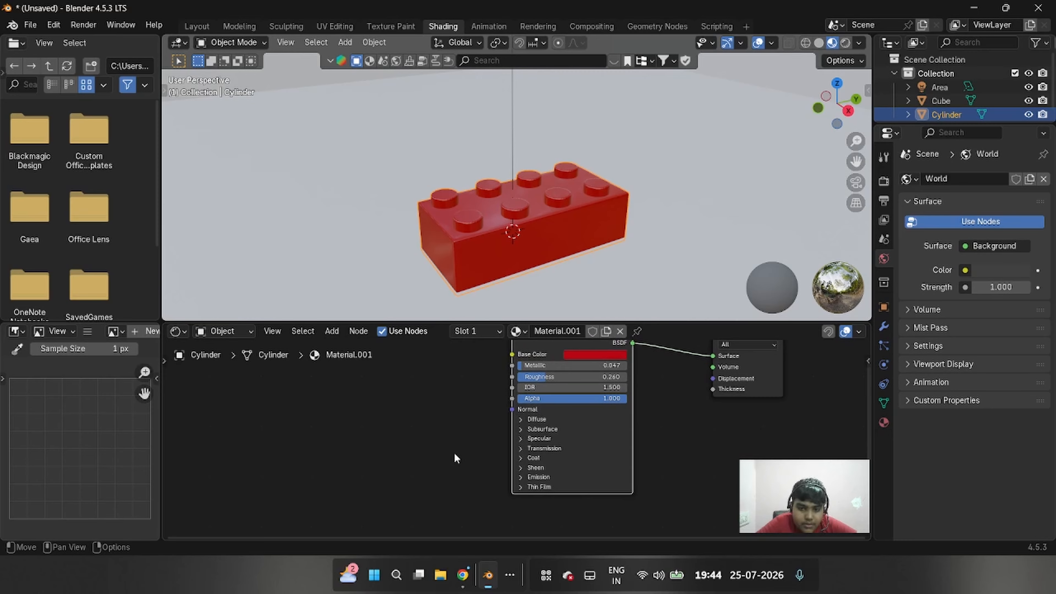
scroll(453, 452, up, 3)
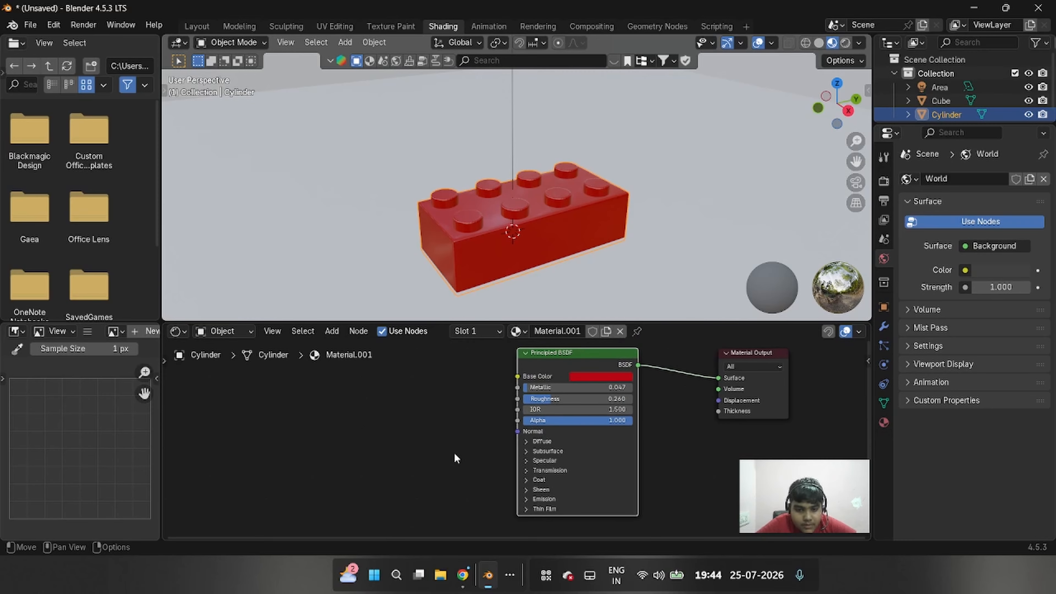
drag(538, 458, 476, 455)
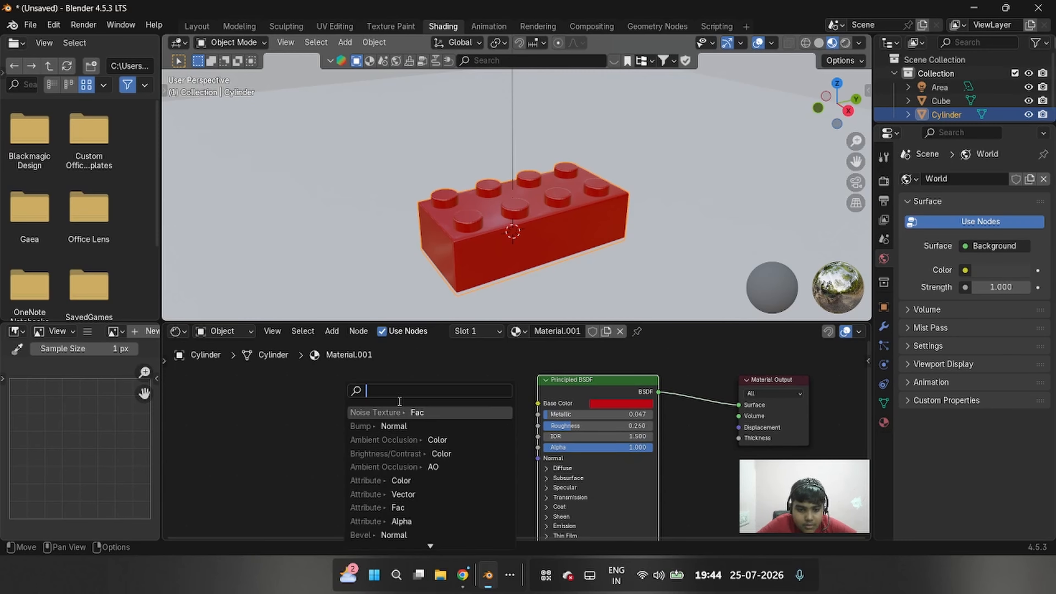
click(405, 421)
click(408, 425)
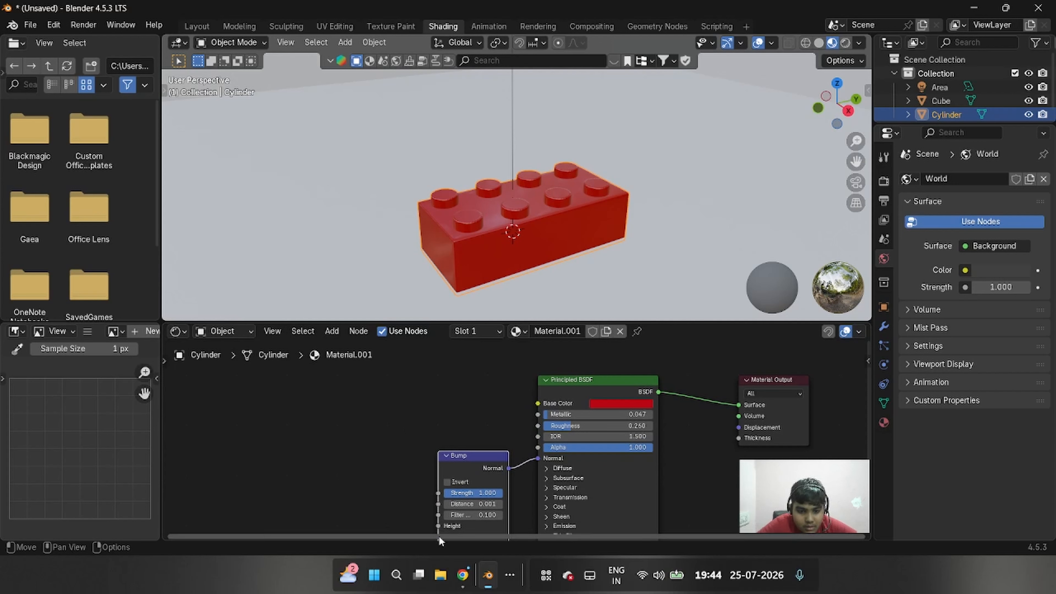
Add a Noise Texture node with its Fac output feeding the Bump node's Height input
drag(438, 526, 401, 515)
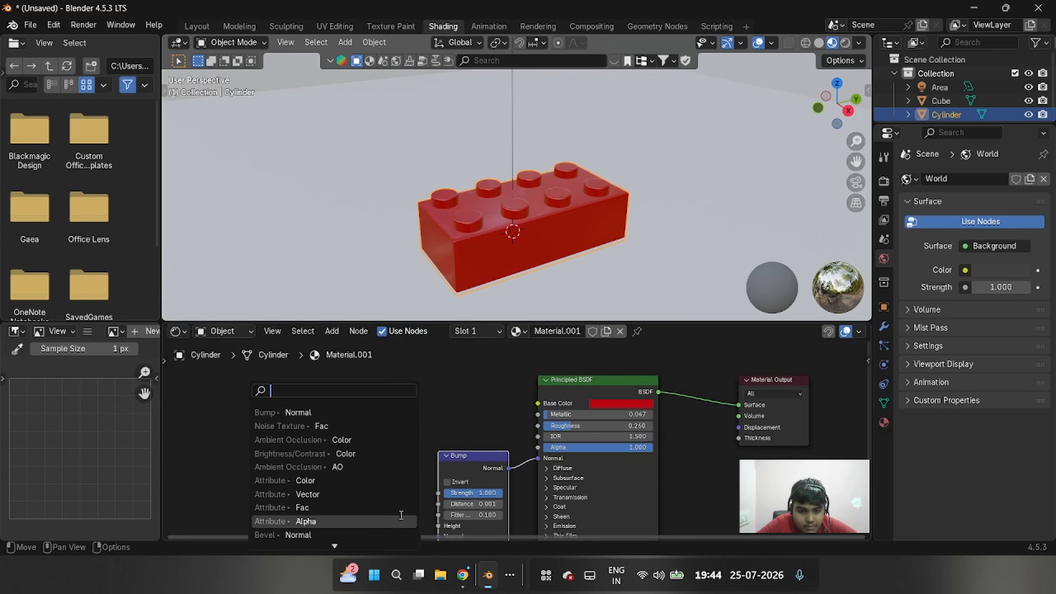
click(296, 426)
click(284, 404)
shift+scroll(300, 437, down, 3)
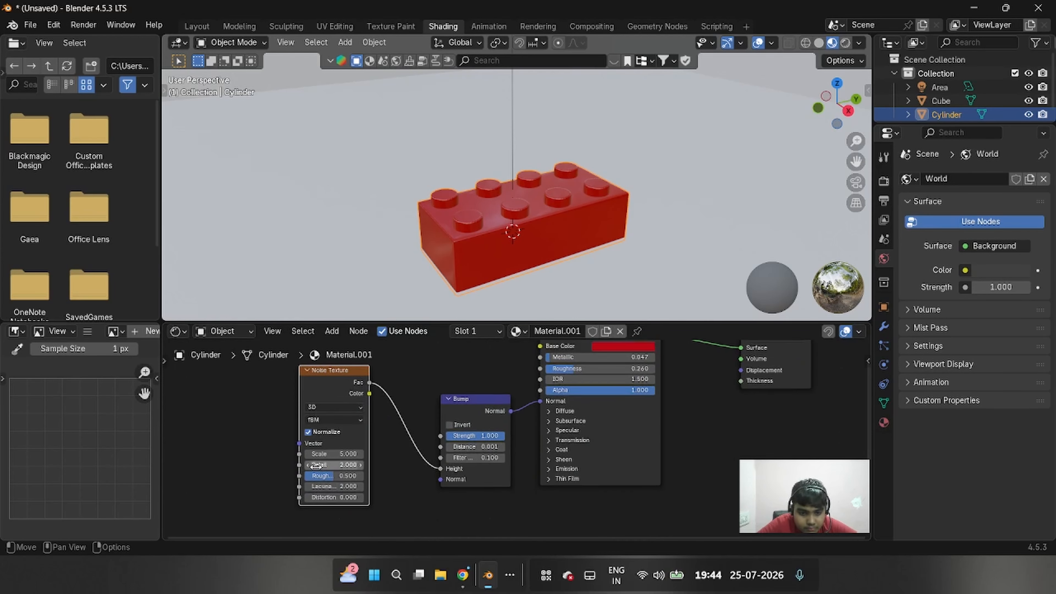
Set the Bump distance to about 0.901 and the Noise Texture scale to 600
drag(482, 435, 472, 435)
click(333, 445)
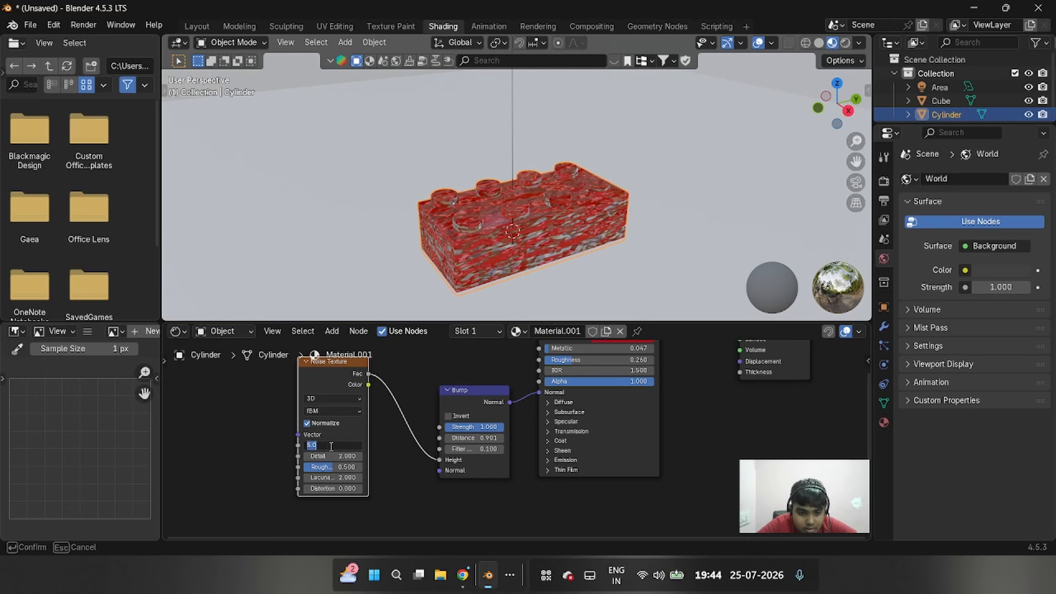
text(600)
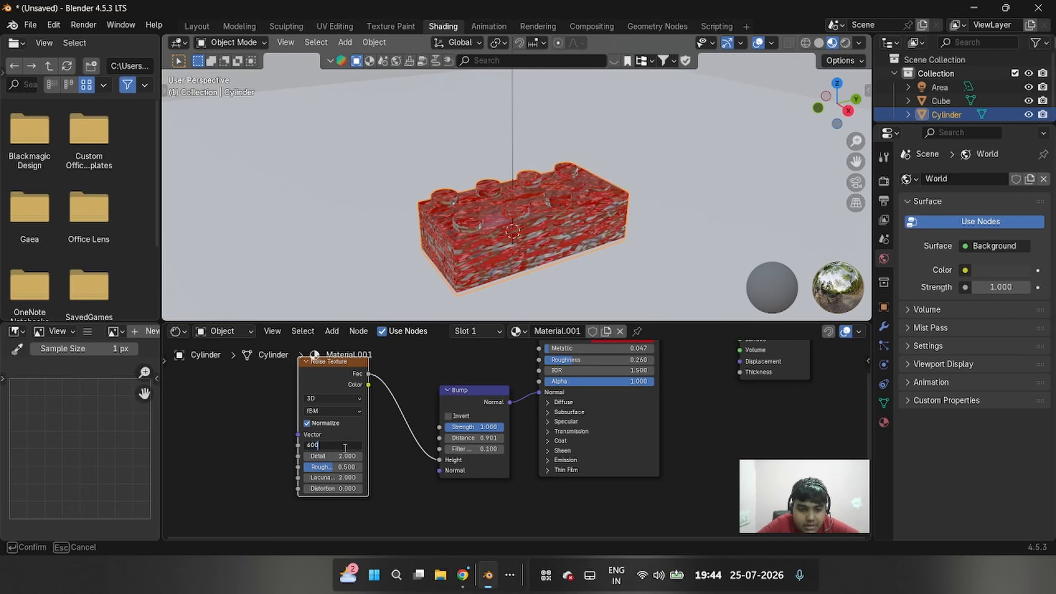
key(Return)
Reduce the Bump node's strength to about 0.633 while checking the grain on the brick's surface
scroll(581, 267, up, 3)
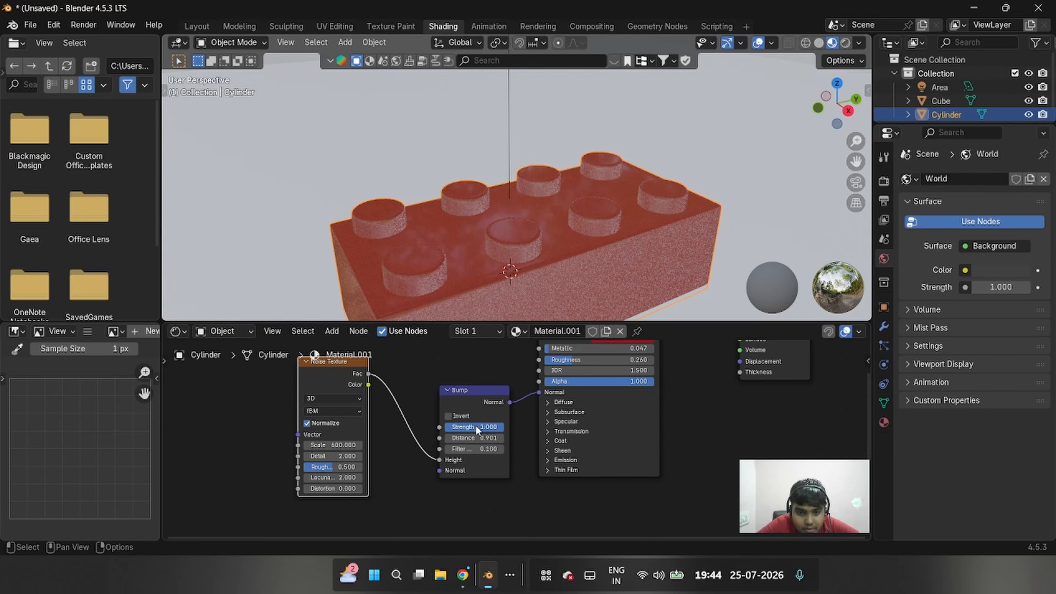
drag(475, 425, 445, 425)
scroll(661, 191, down, 3)
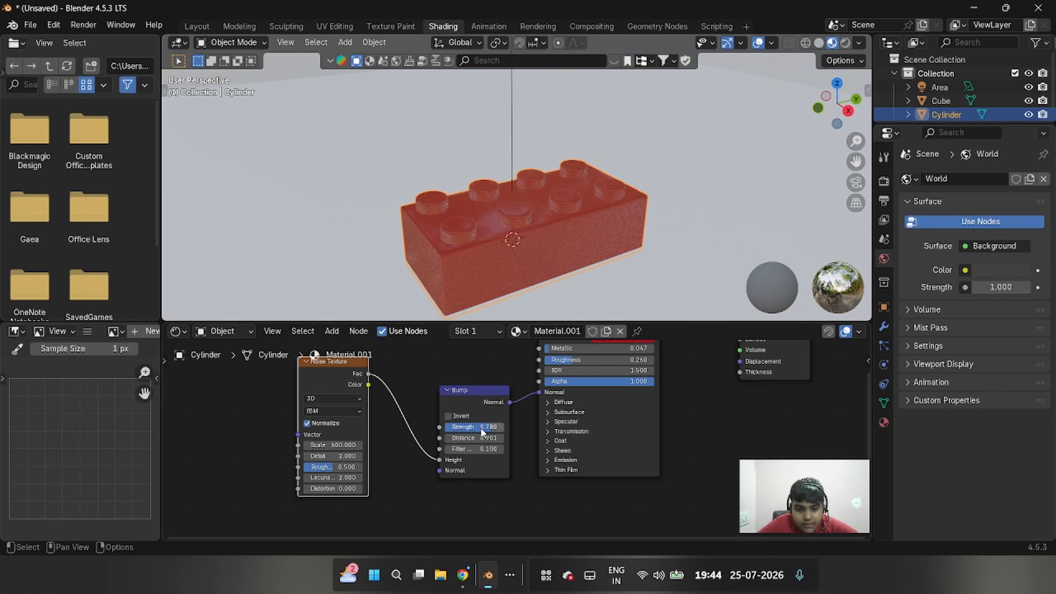
drag(483, 428, 477, 429)
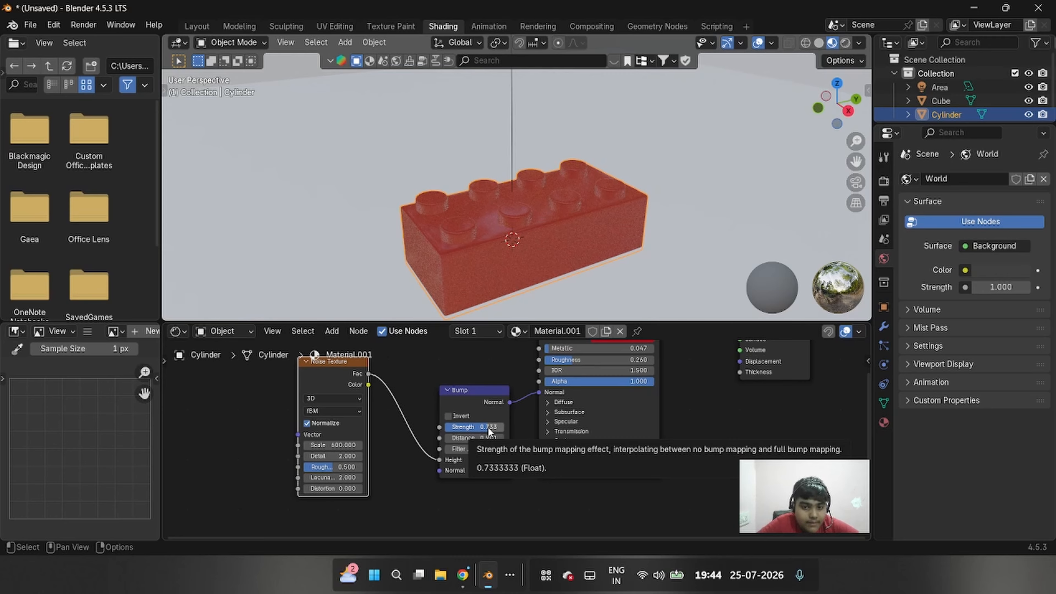
drag(489, 431, 470, 431)
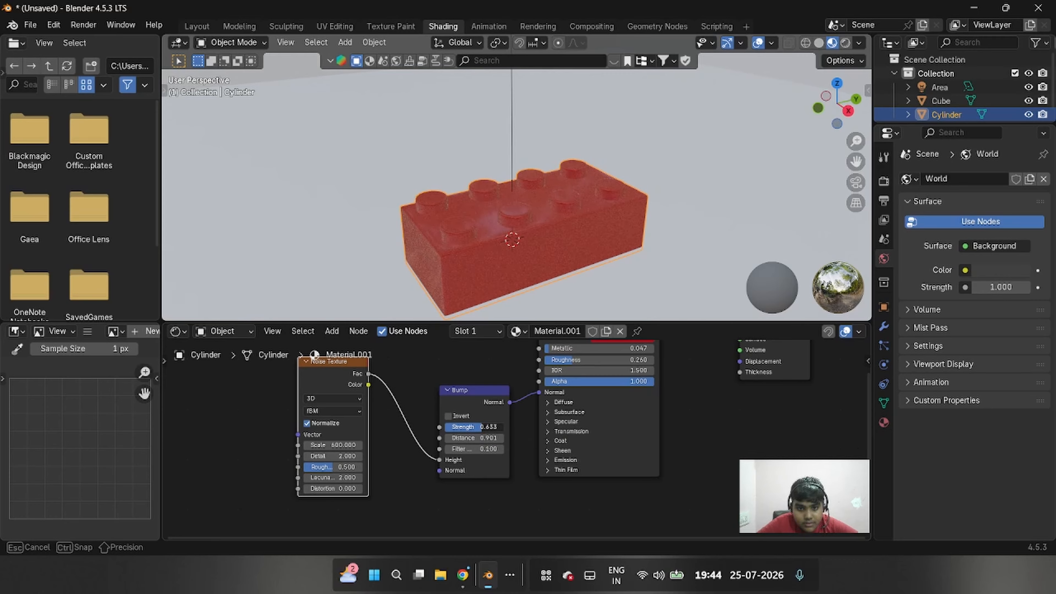
drag(470, 431, 485, 428)
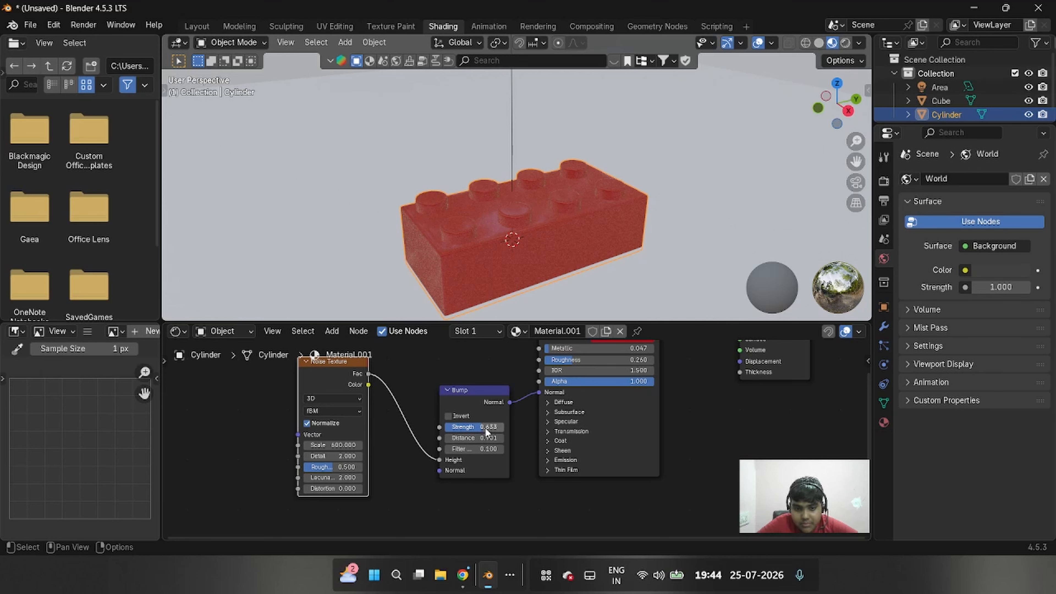
click(485, 427)
click(576, 521)
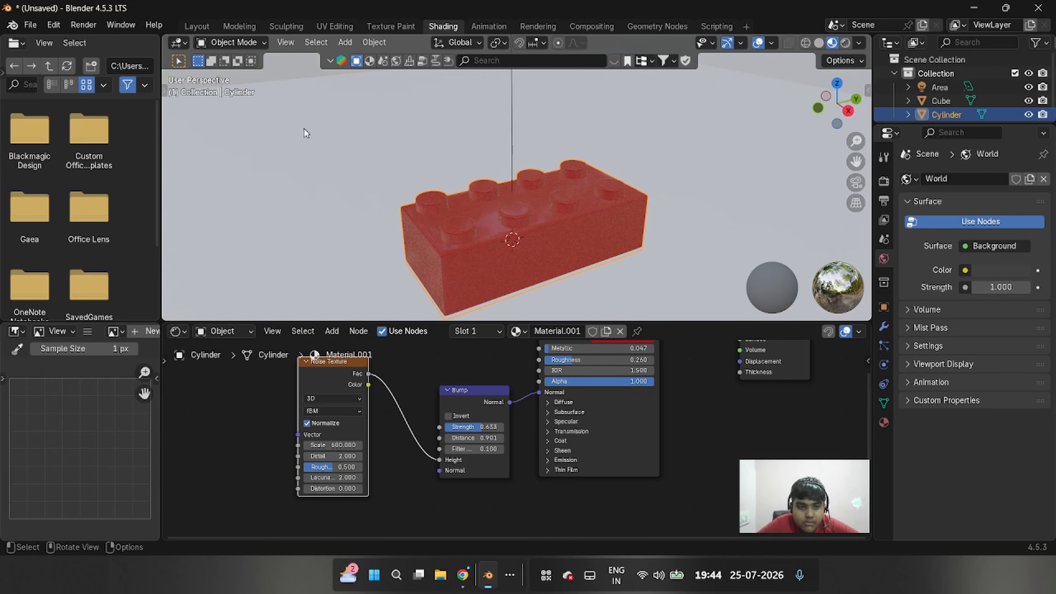
Switch the viewport to rendered shading and inspect the brick under the scene light
click(846, 43)
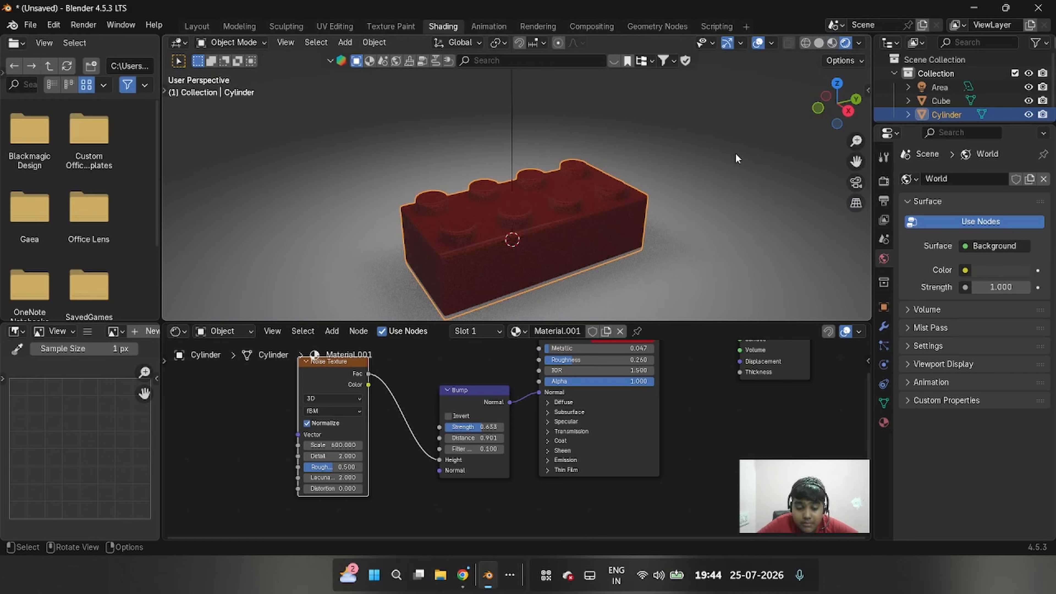
middle_drag(736, 154, 735, 153)
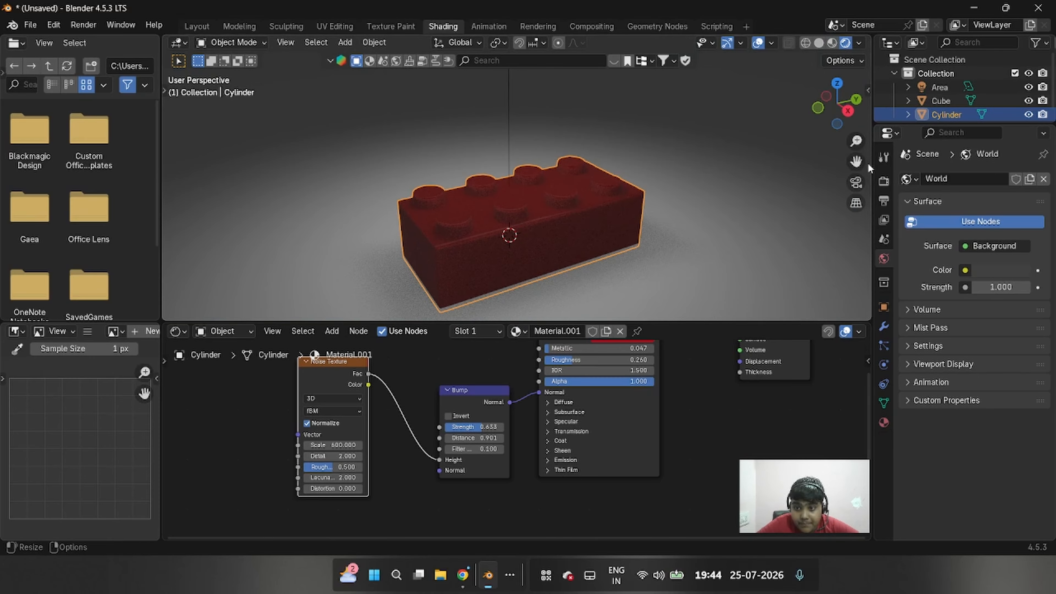
drag(856, 161, 703, 176)
scroll(767, 216, up, 2)
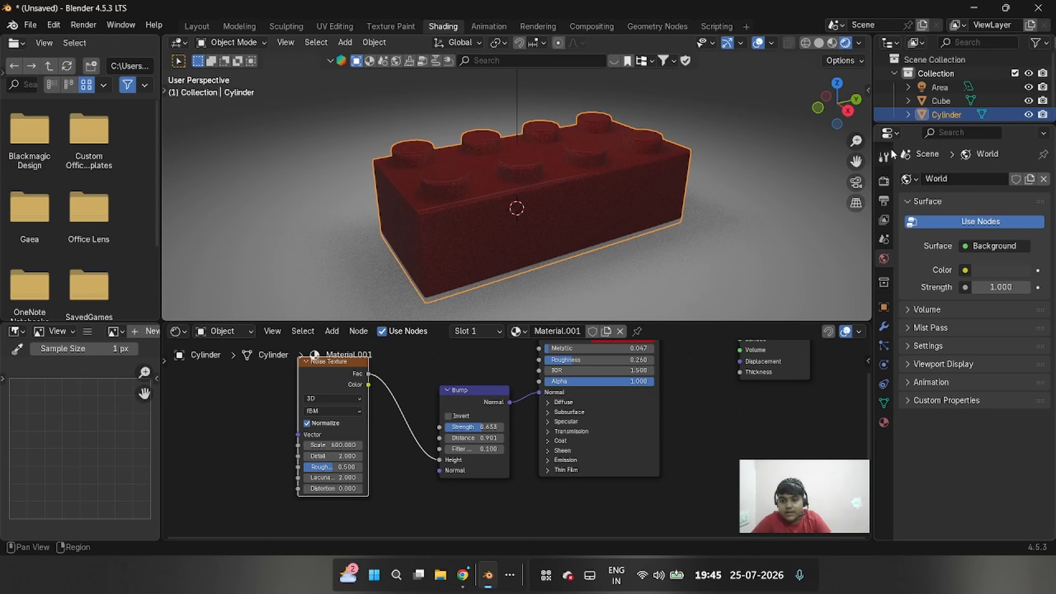
Change the scene's render engine to Cycles and check the brick in the rendered viewport
click(883, 181)
click(1000, 178)
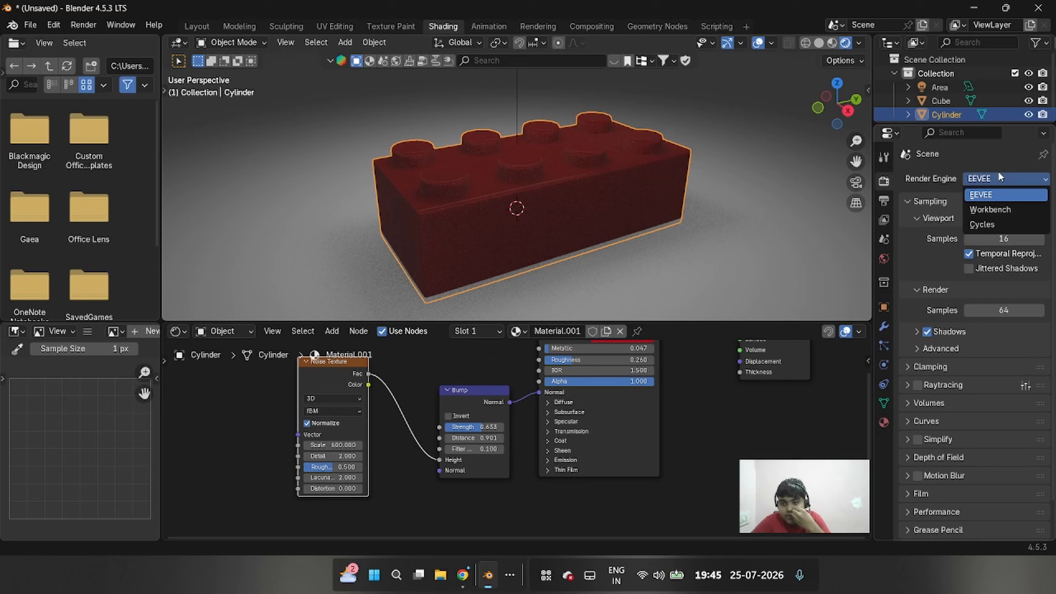
click(991, 225)
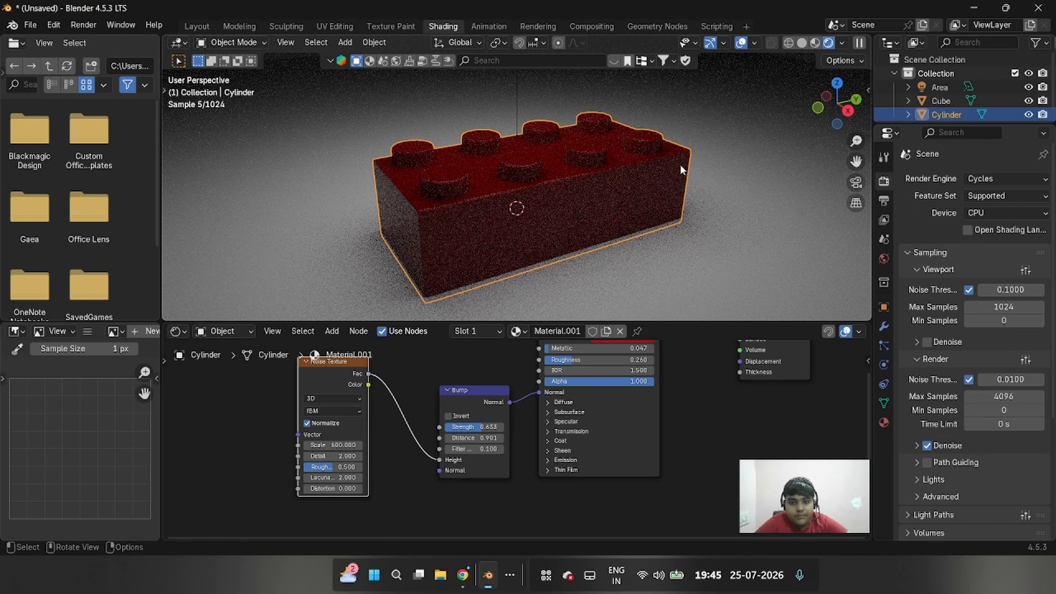
middle_drag(680, 164, 686, 170)
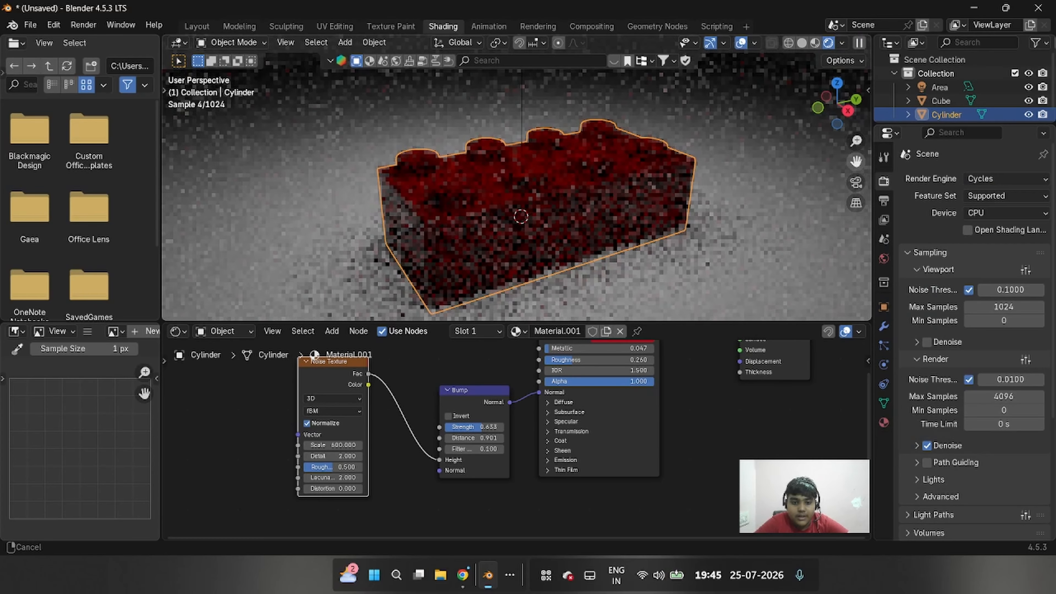
scroll(537, 504, up, 2)
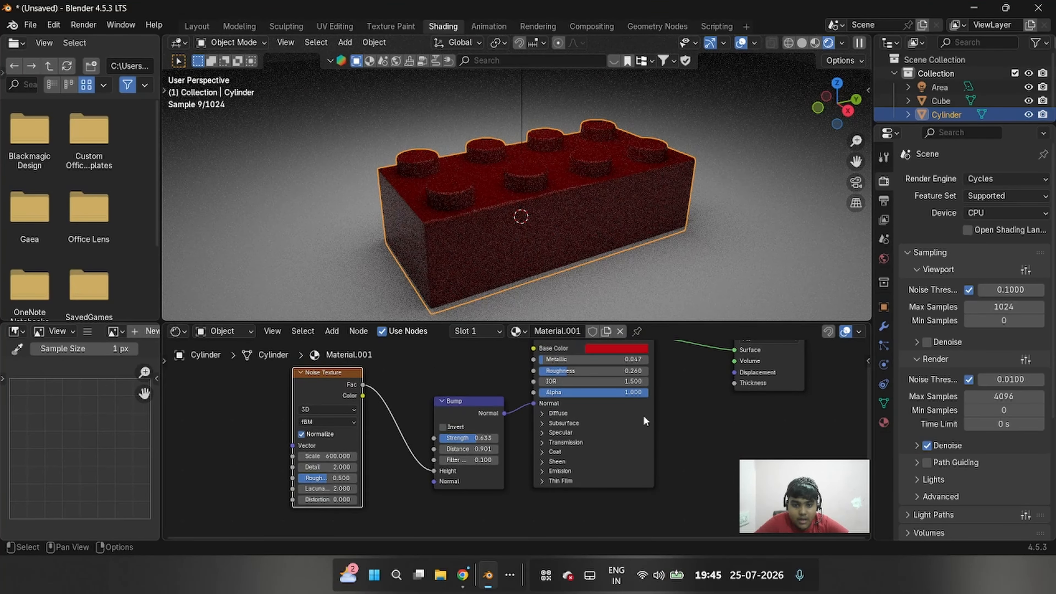
Raise the brick slightly along the Z axis so its base rests on the floor
scroll(643, 416, up, 3)
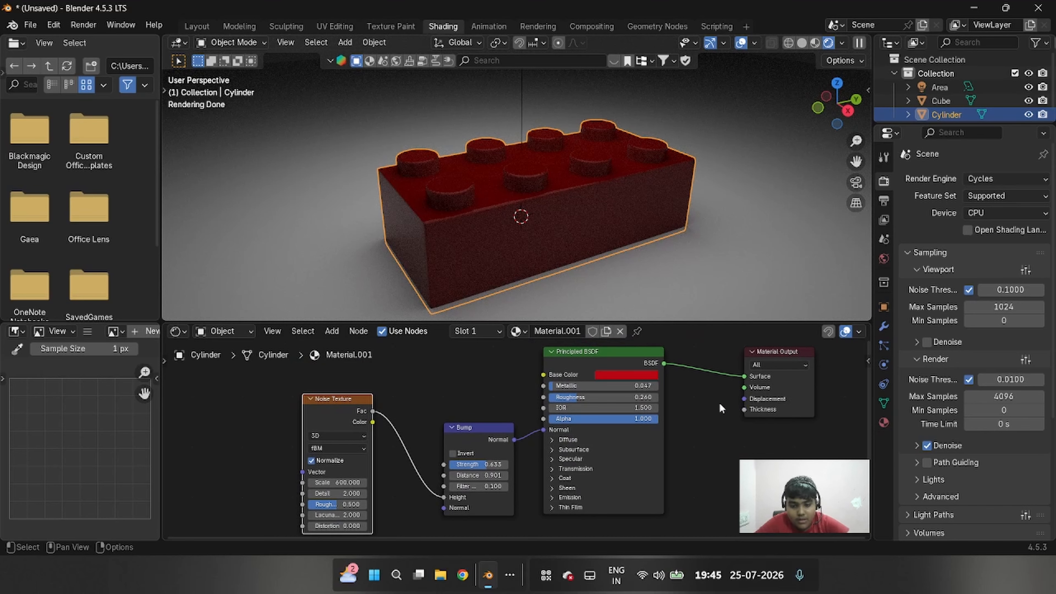
key(g)
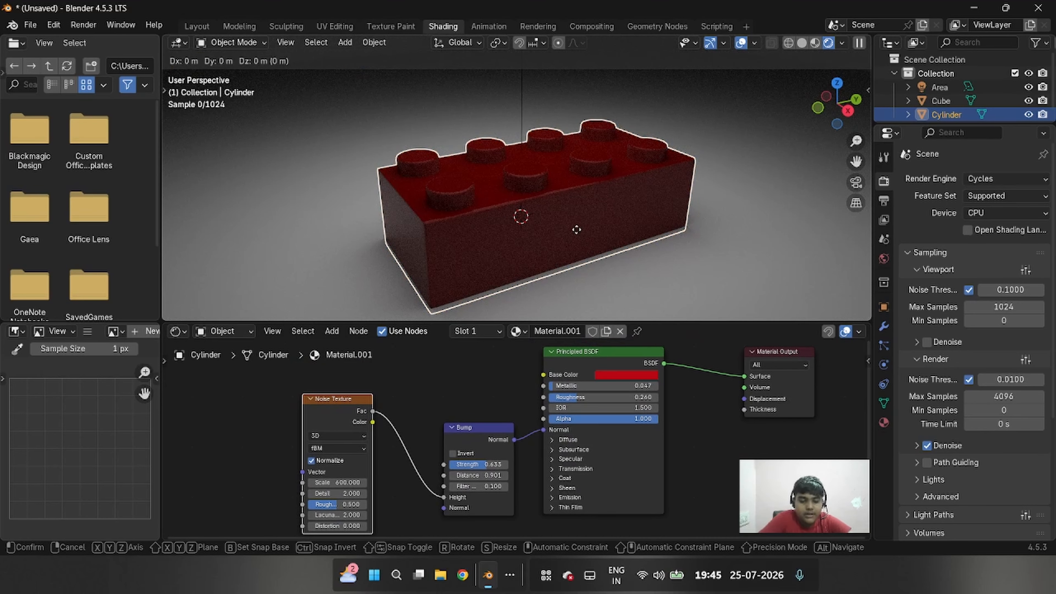
key(z)
click(575, 227)
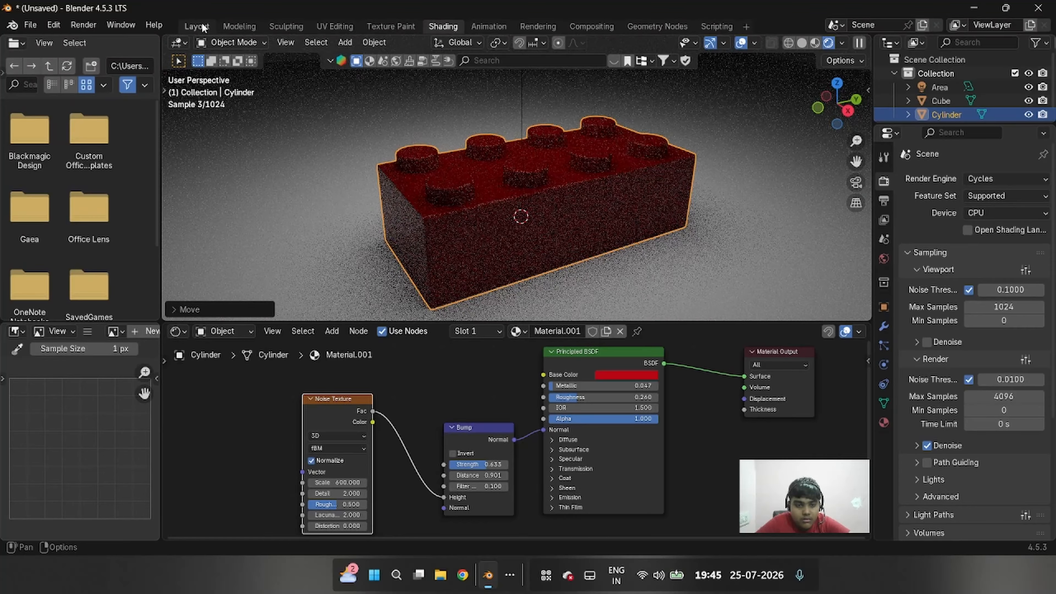
Return to the Layout workspace and show its viewport in rendered shading with the brick framed
click(202, 23)
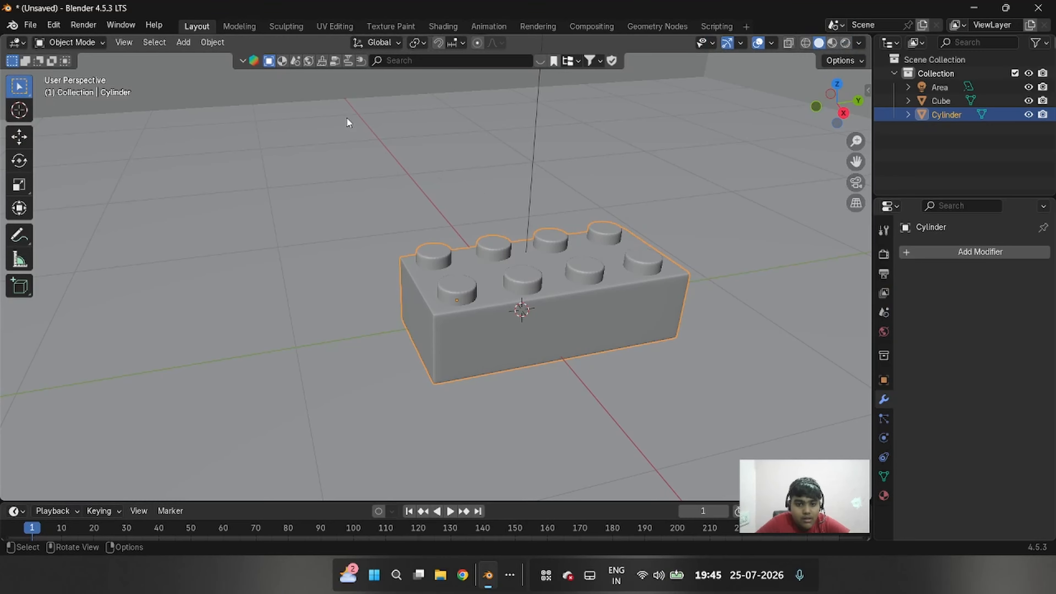
click(845, 43)
drag(856, 161, 835, 154)
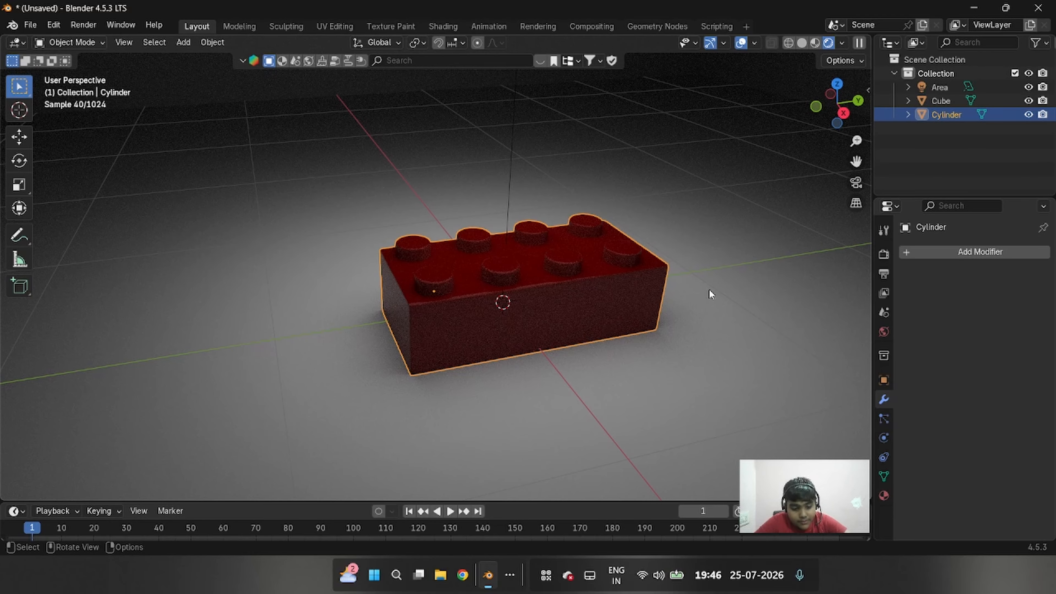
Duplicate the brick and place the copy about 0.34 m above the original along the Z axis
shift+middle_drag(709, 290, 709, 289)
key(shift+d)
key(z)
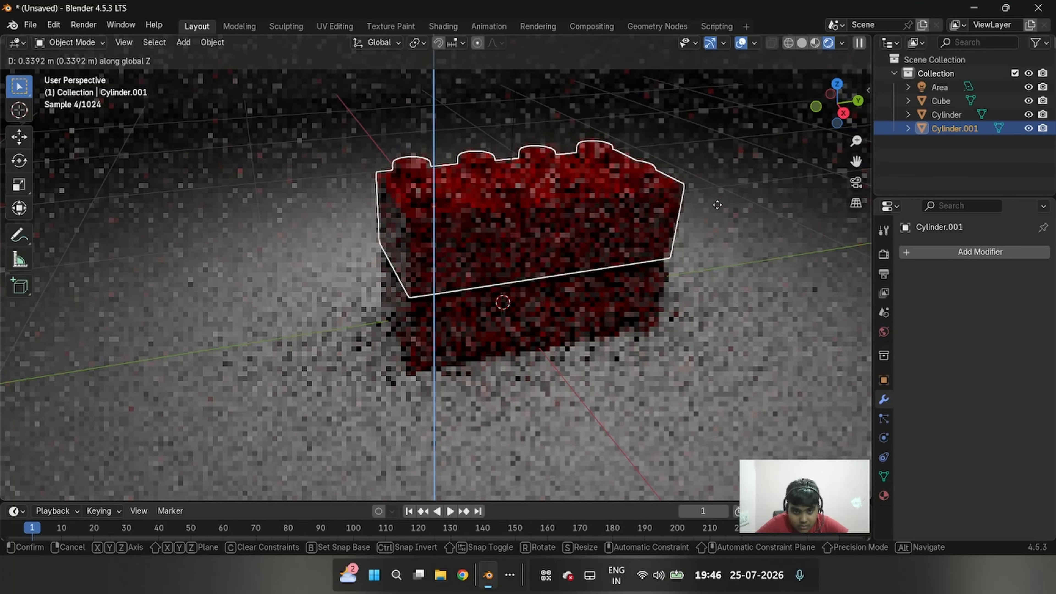
click(717, 205)
scroll(717, 205, up, 5)
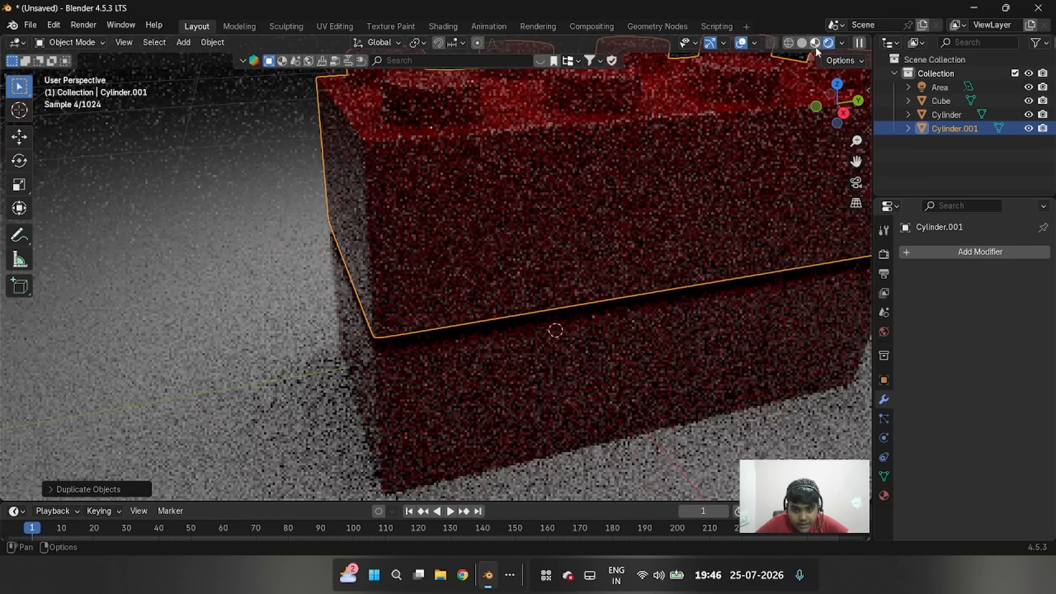
Switch to material preview shading and lower the duplicate brick about 0.02 m along Z onto the lower brick
click(815, 43)
scroll(785, 202, down, 2)
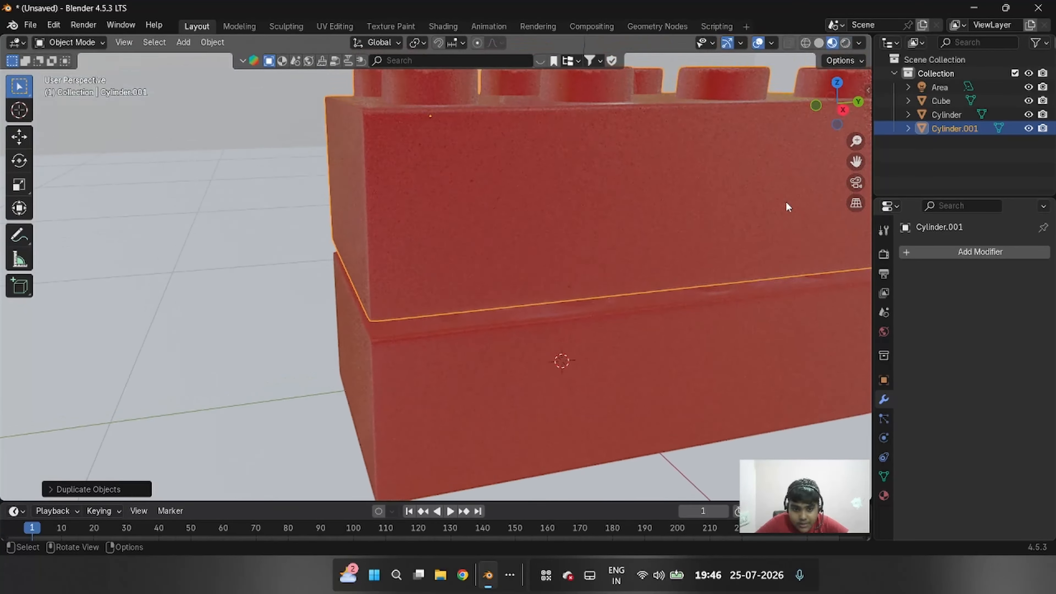
key(g)
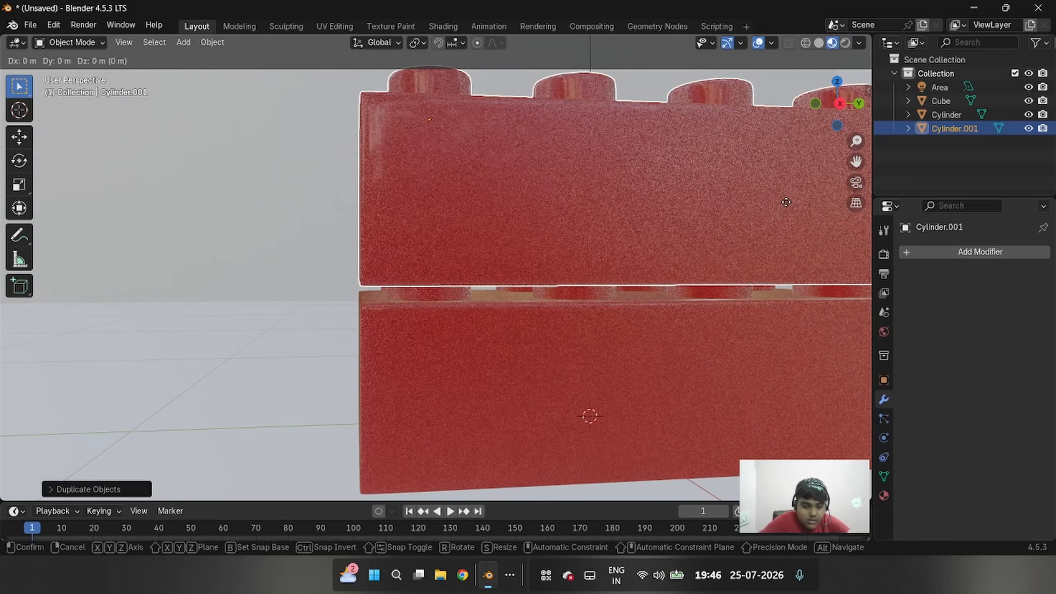
key(z)
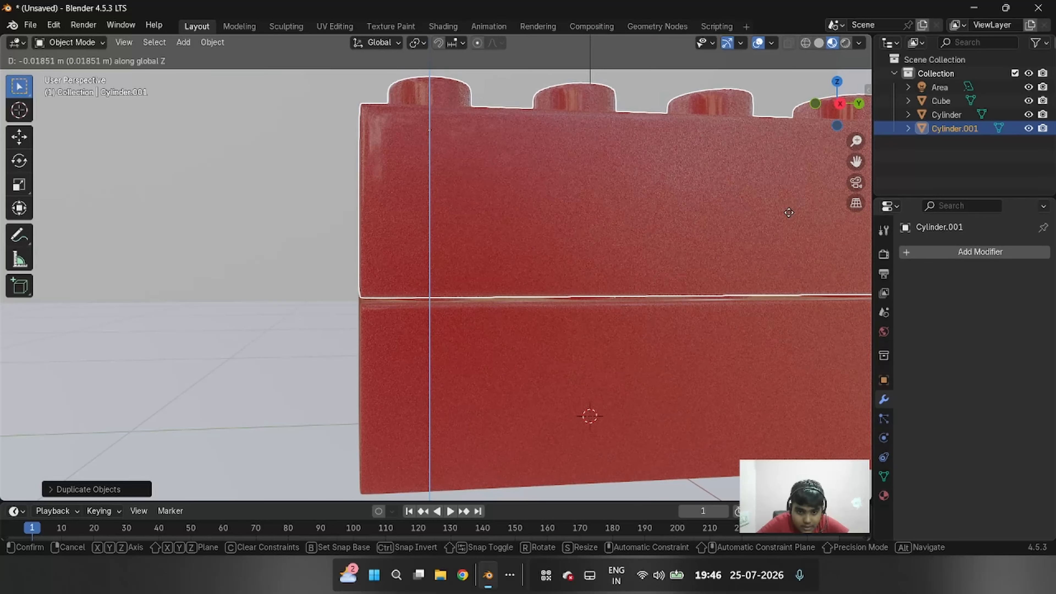
click(762, 232)
scroll(661, 259, down, 1)
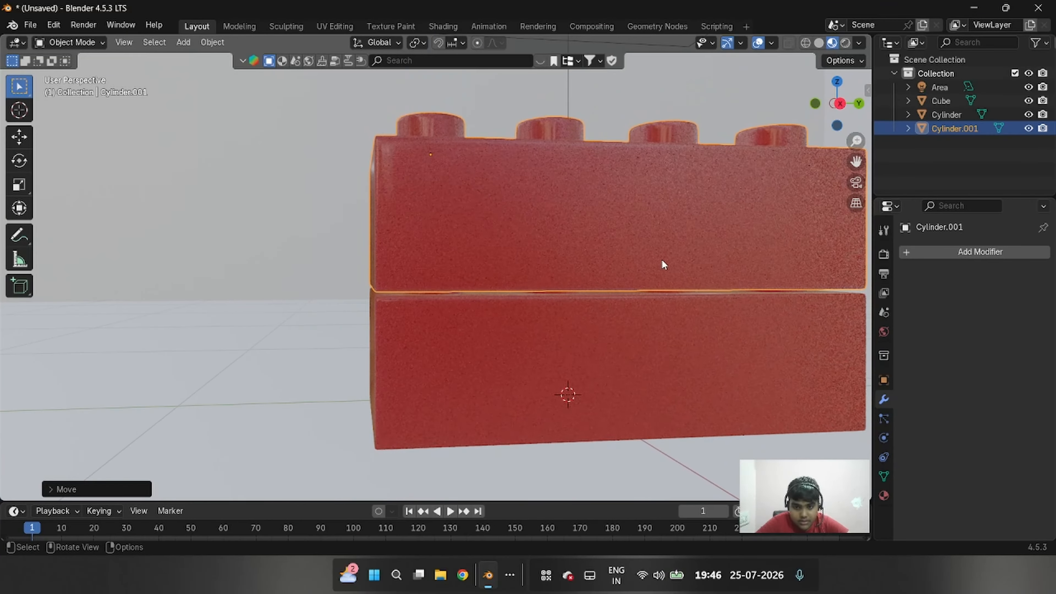
Nudge the upper brick down along the Z axis to close the gap above the lower brick
click(300, 344)
click(491, 240)
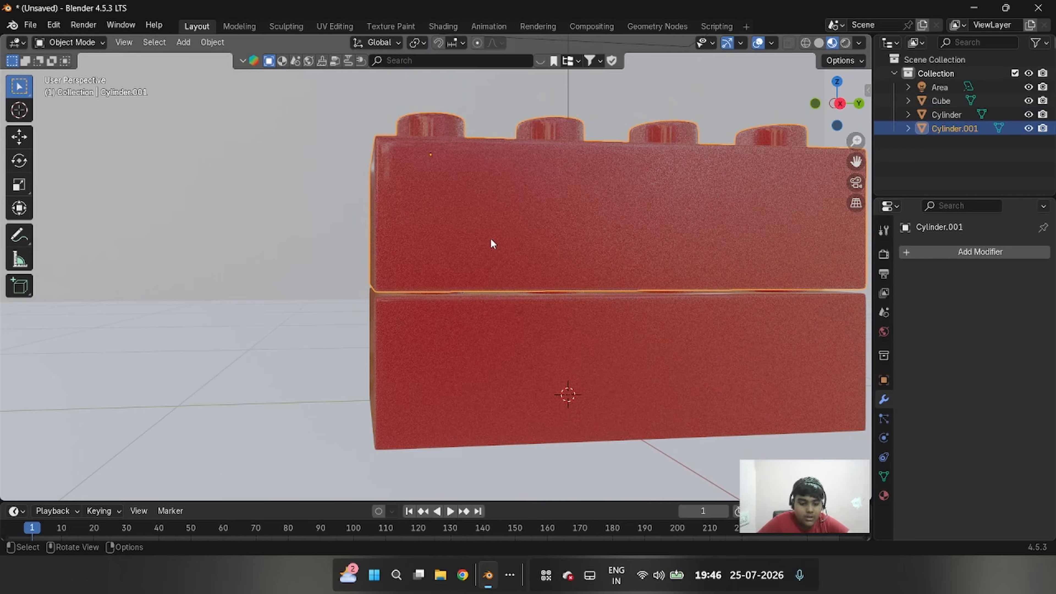
key(g)
key(z)
click(490, 241)
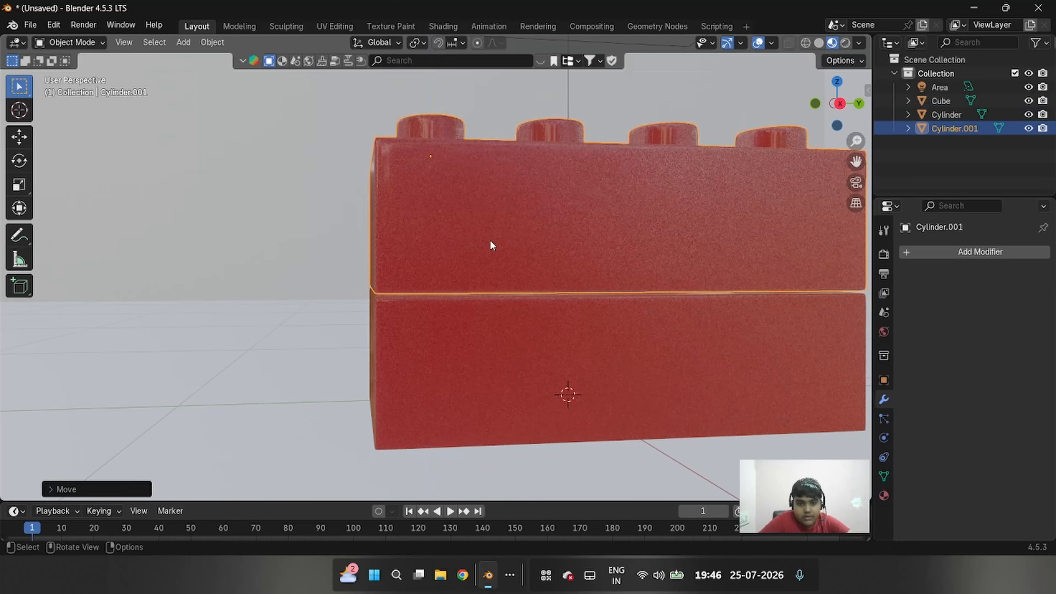
click(322, 319)
scroll(322, 318, down, 3)
scroll(322, 318, up, 4)
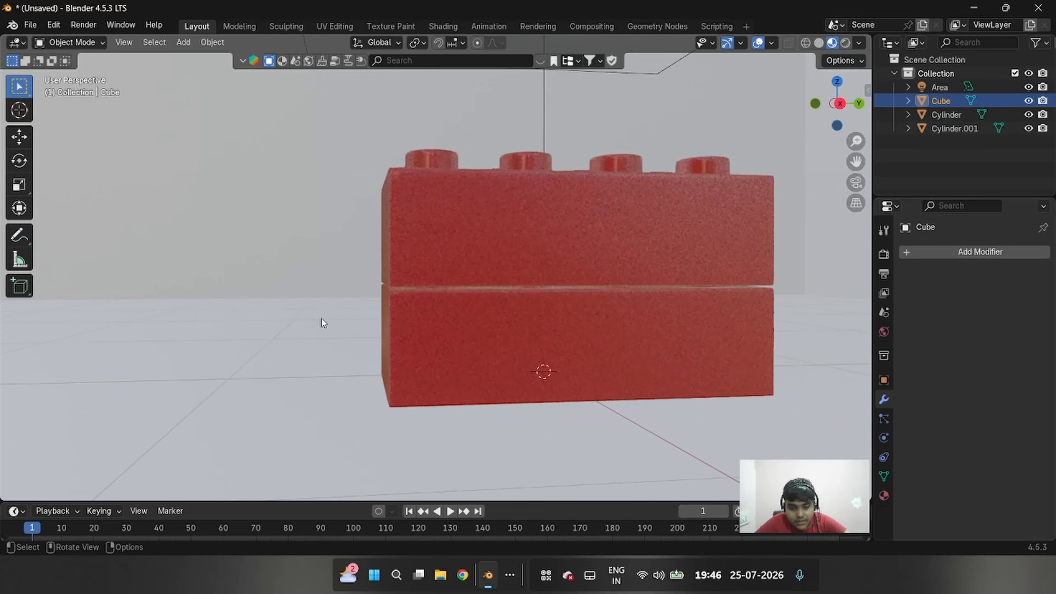
click(421, 271)
key(g)
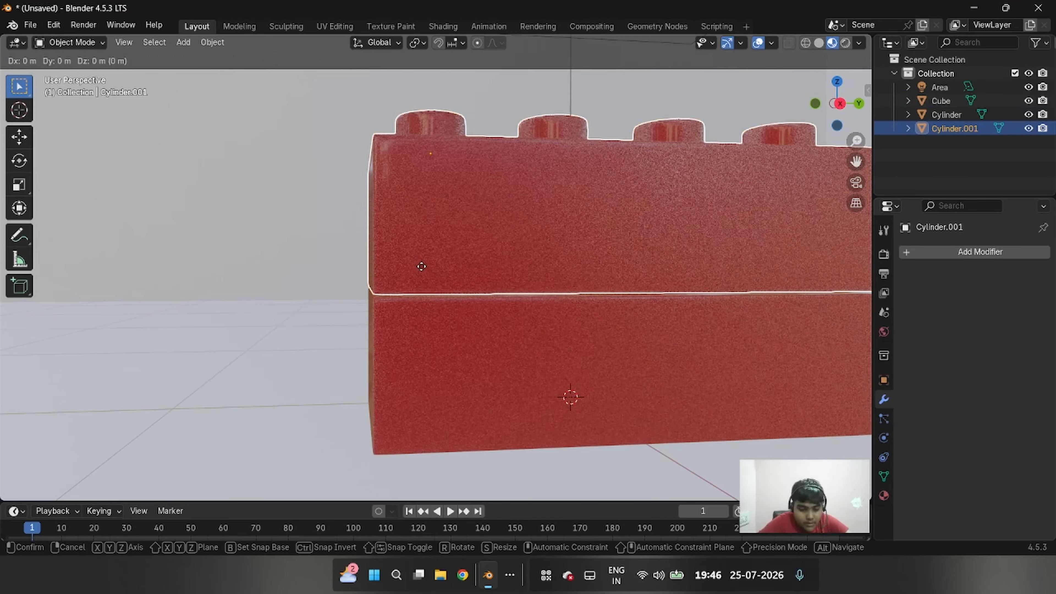
key(z)
click(432, 268)
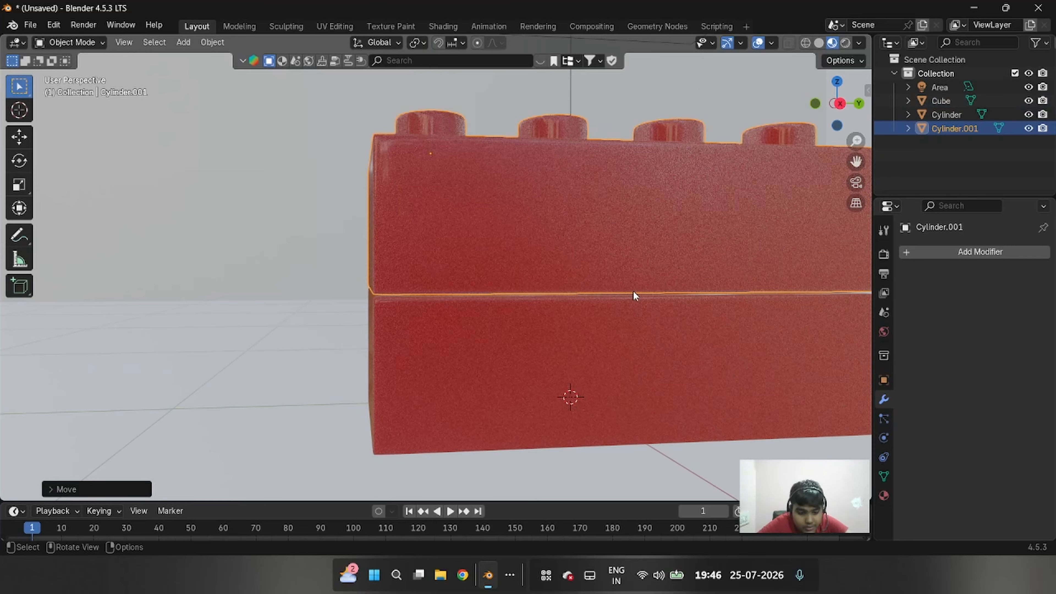
Tilt the upper brick slightly around the global X axis, and raise it a little along Z
key(r)
key(y)
key(x)
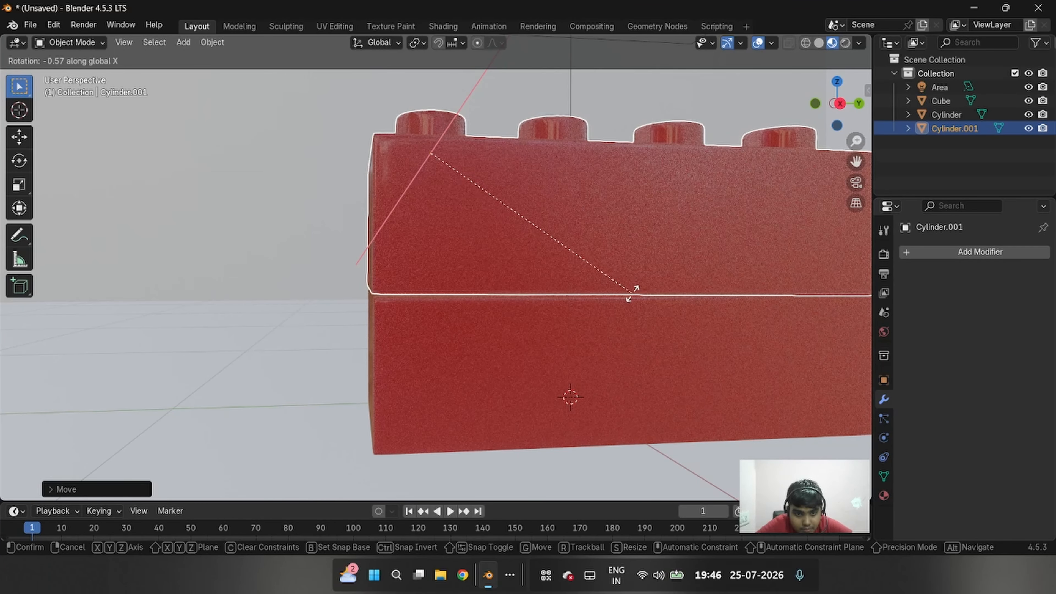
click(631, 294)
key(g)
key(z)
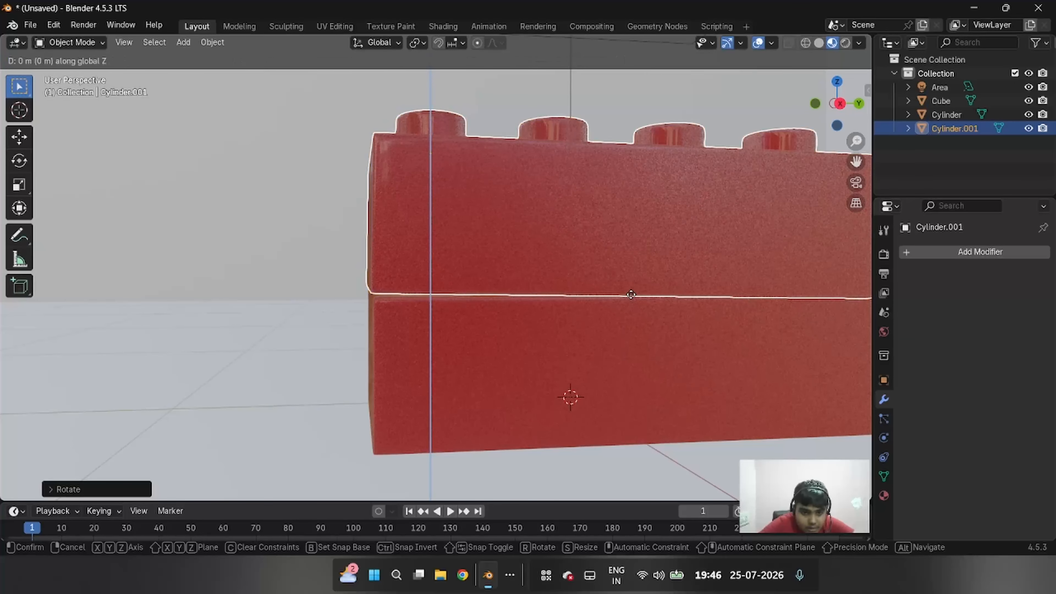
click(637, 290)
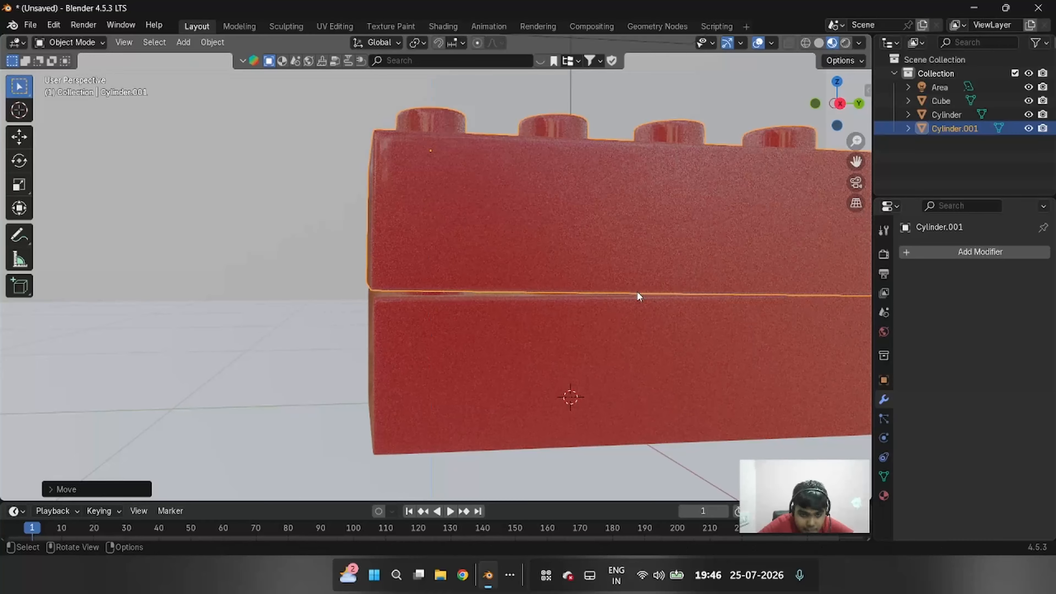
scroll(637, 290, down, 4)
click(694, 400)
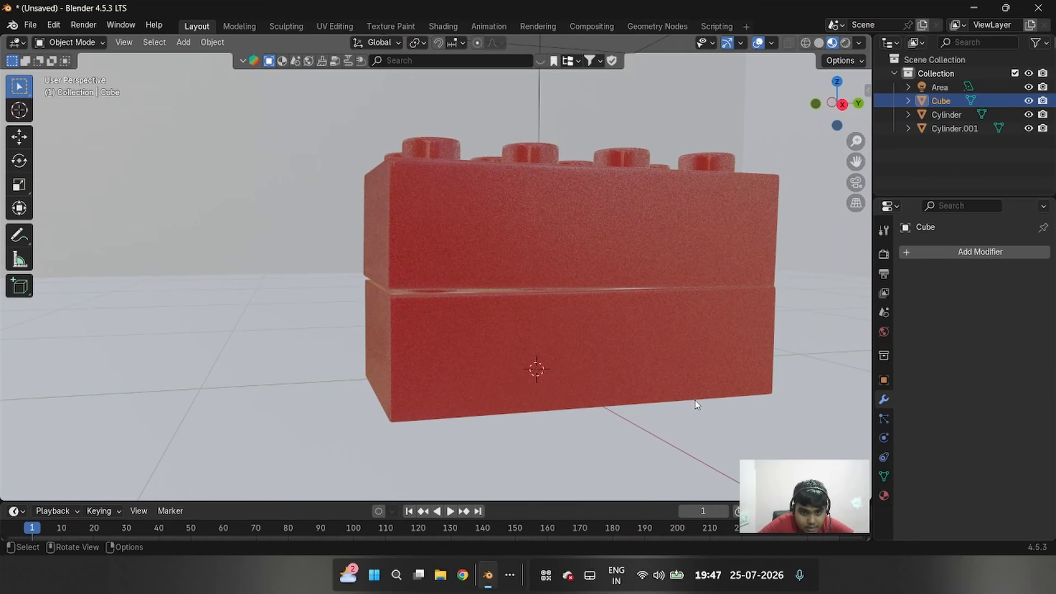
scroll(697, 404, down, 4)
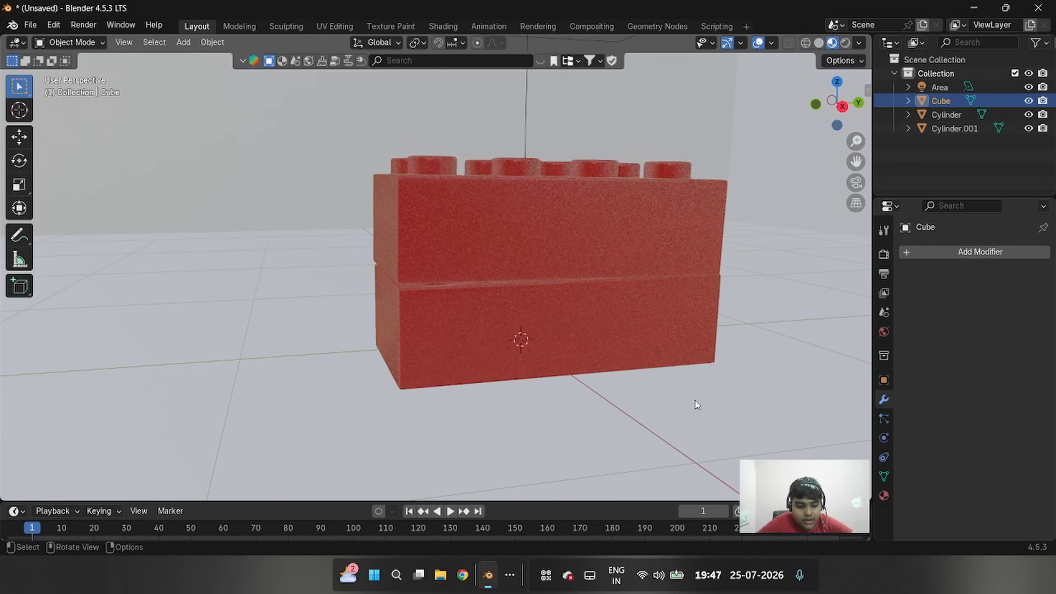
Duplicate the lower brick and place the copy about 0.48 m in front of the stack along the X axis
click(612, 322)
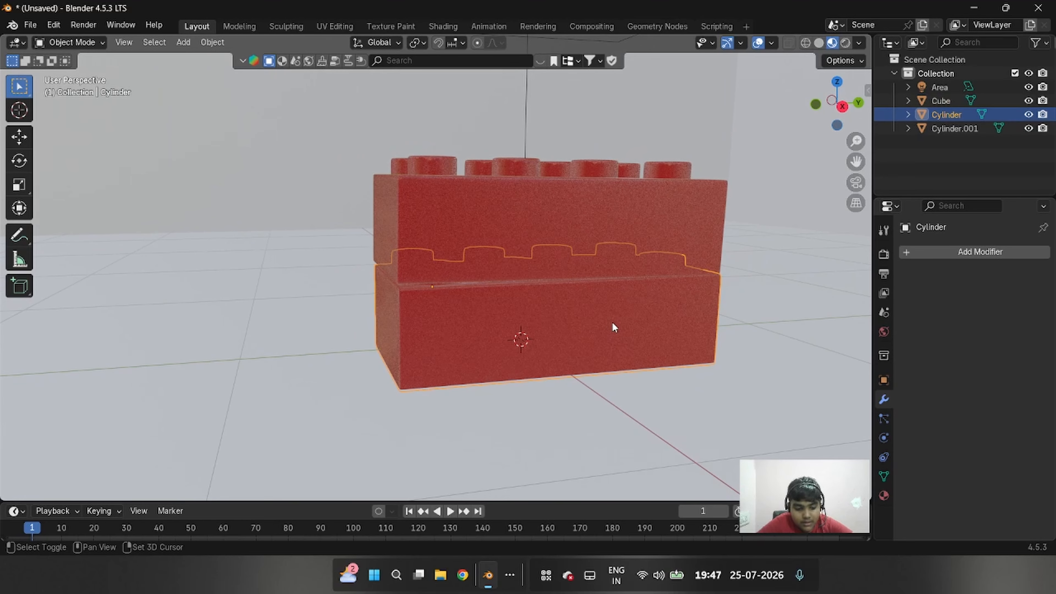
key(shift+d)
key(y)
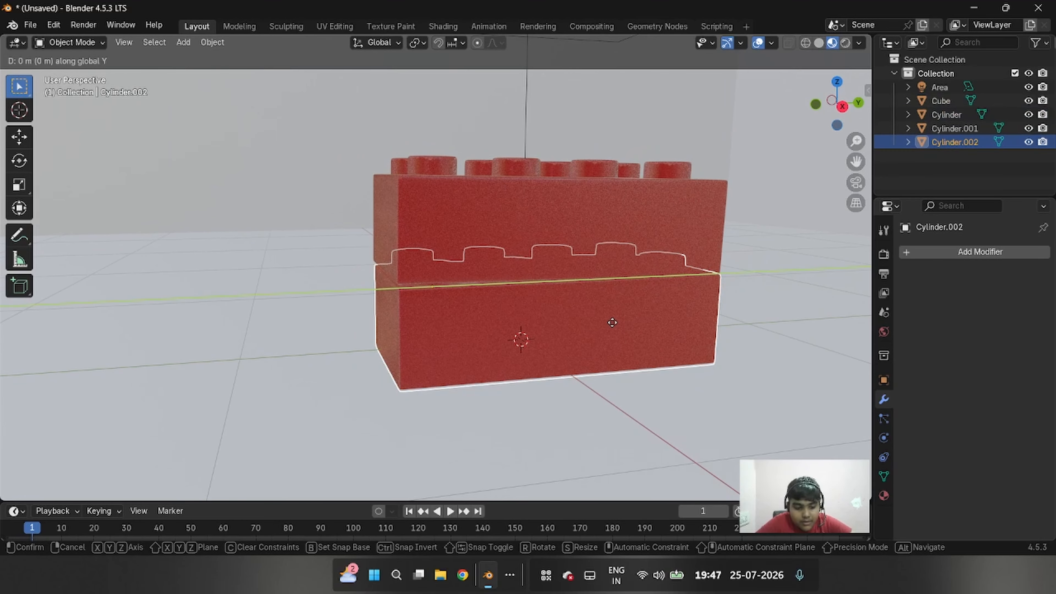
key(x)
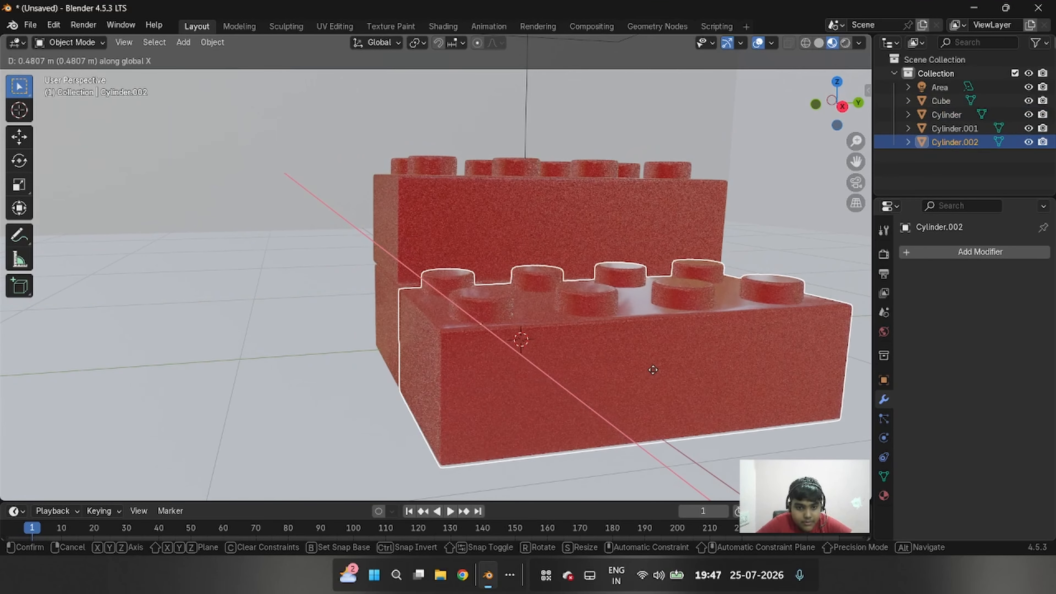
click(654, 370)
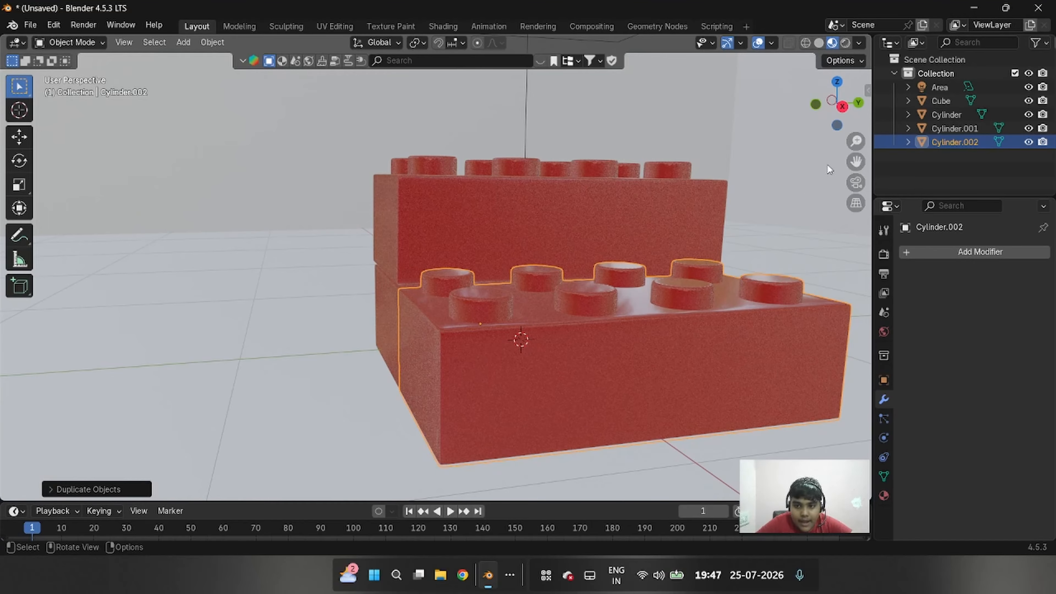
drag(856, 162, 819, 199)
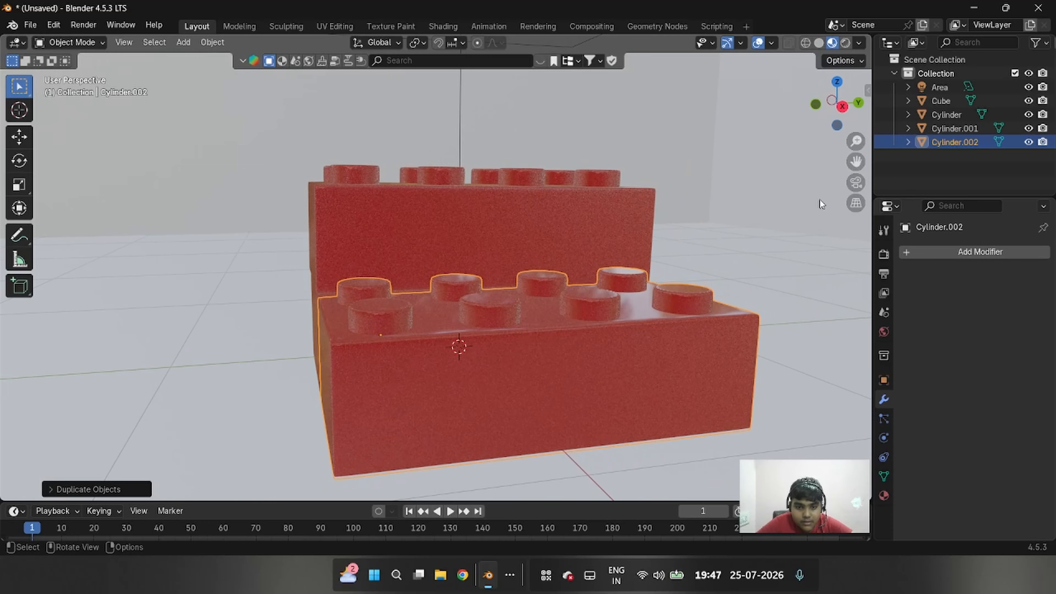
Shift the front brick copy along the positive Y axis so it sits offset from the stack
key(h)
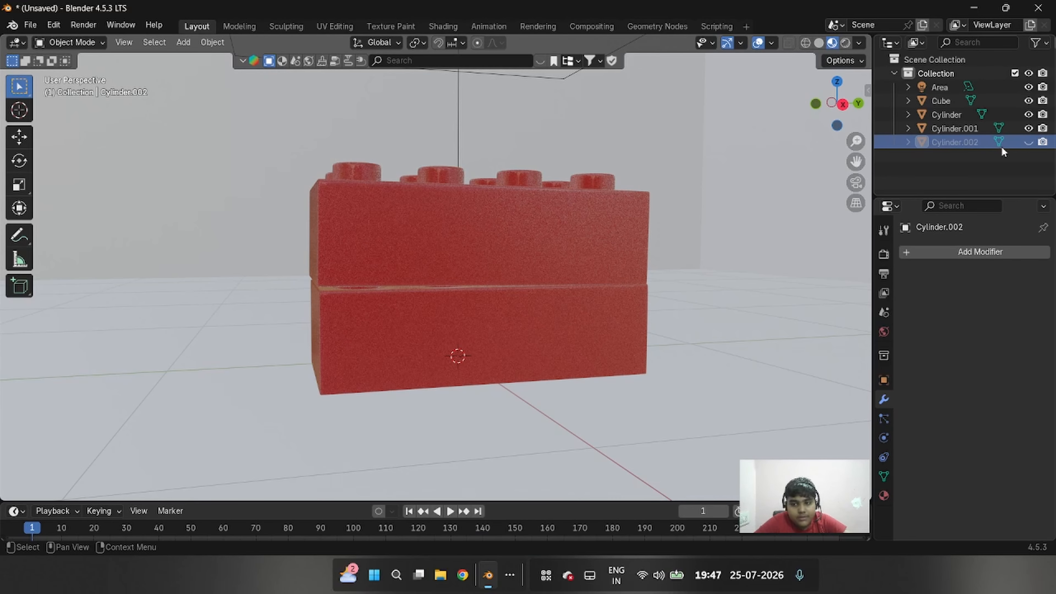
click(1027, 142)
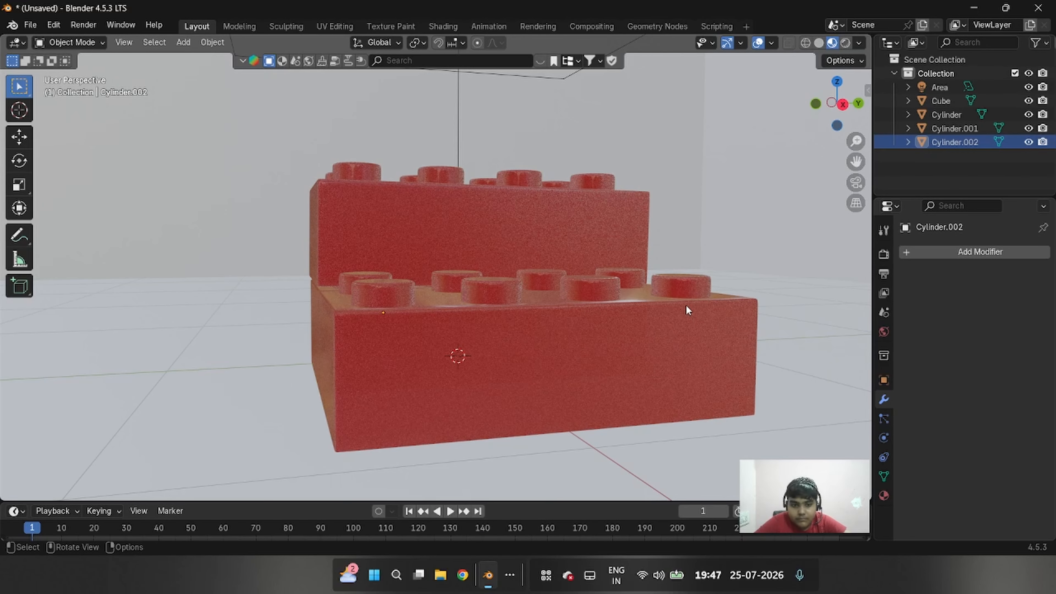
middle_drag(679, 338, 680, 340)
key(g)
key(y)
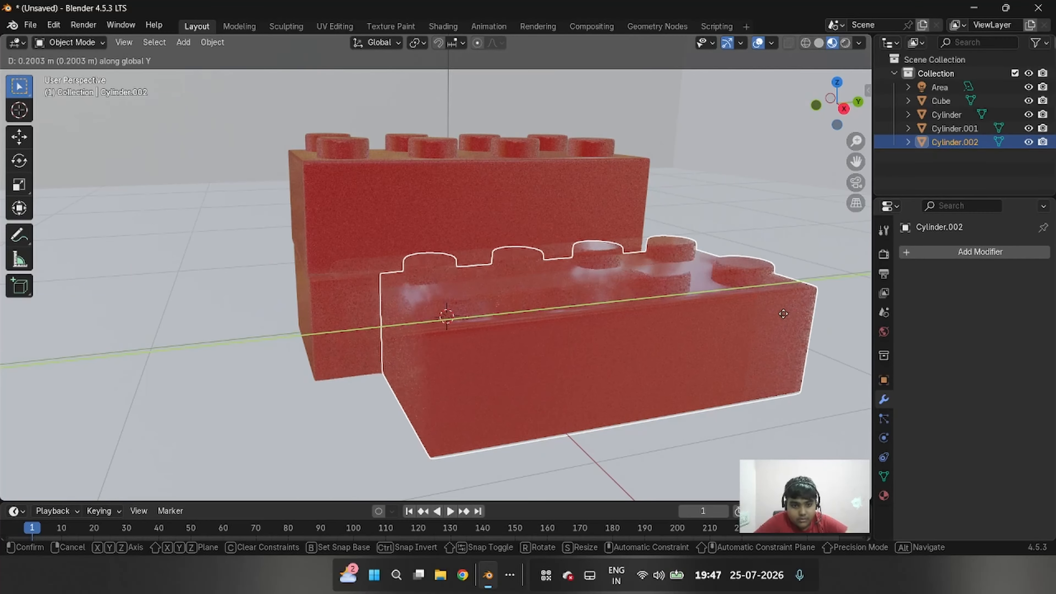
click(852, 298)
scroll(734, 297, up, 3)
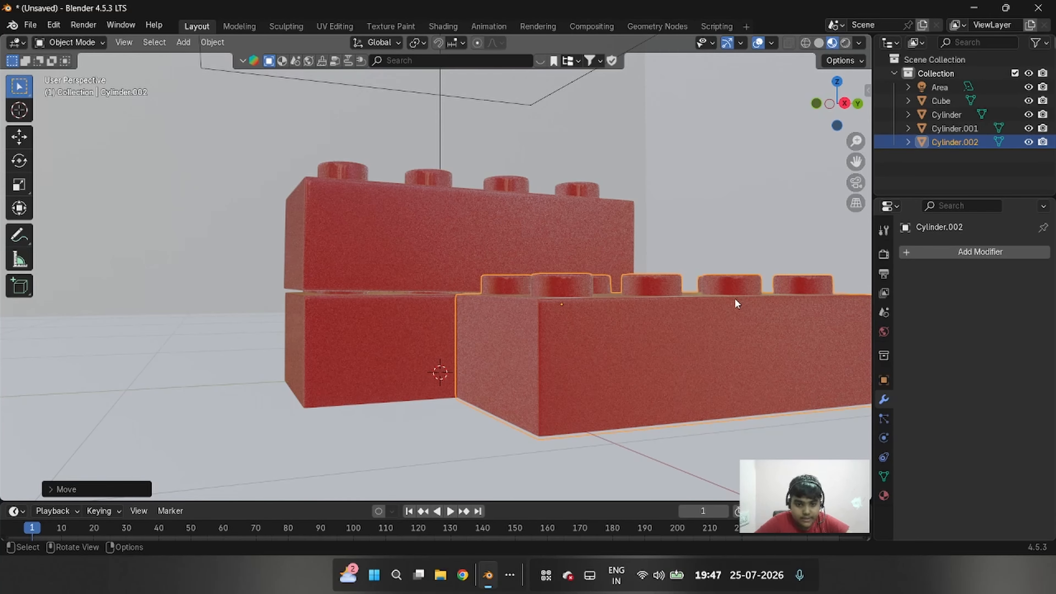
scroll(735, 297, down, 3)
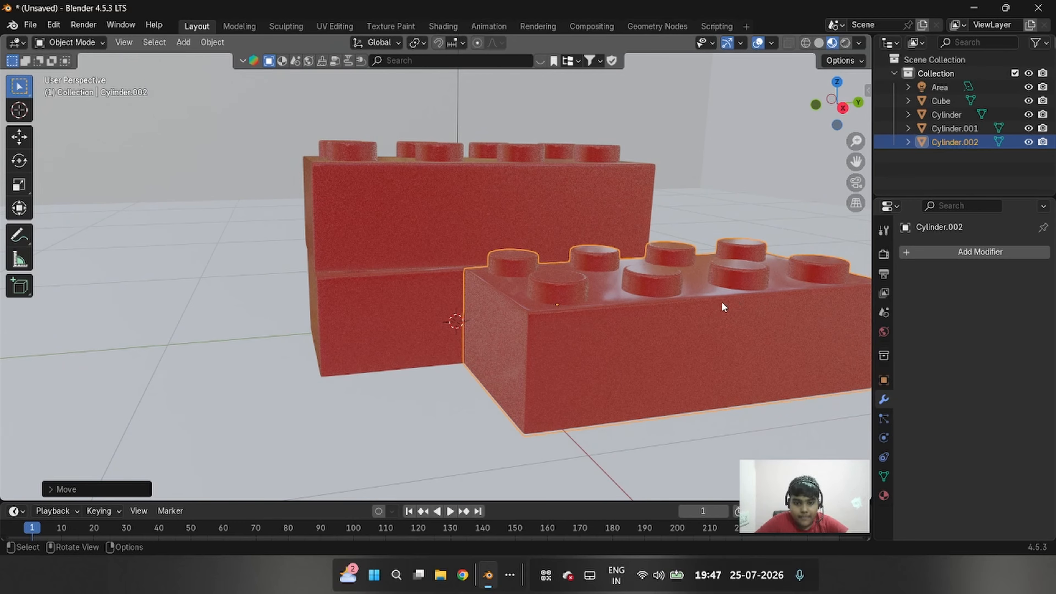
Rotate the front brick copy about 33° around the global Y axis so it tilts toward the floor
key(r)
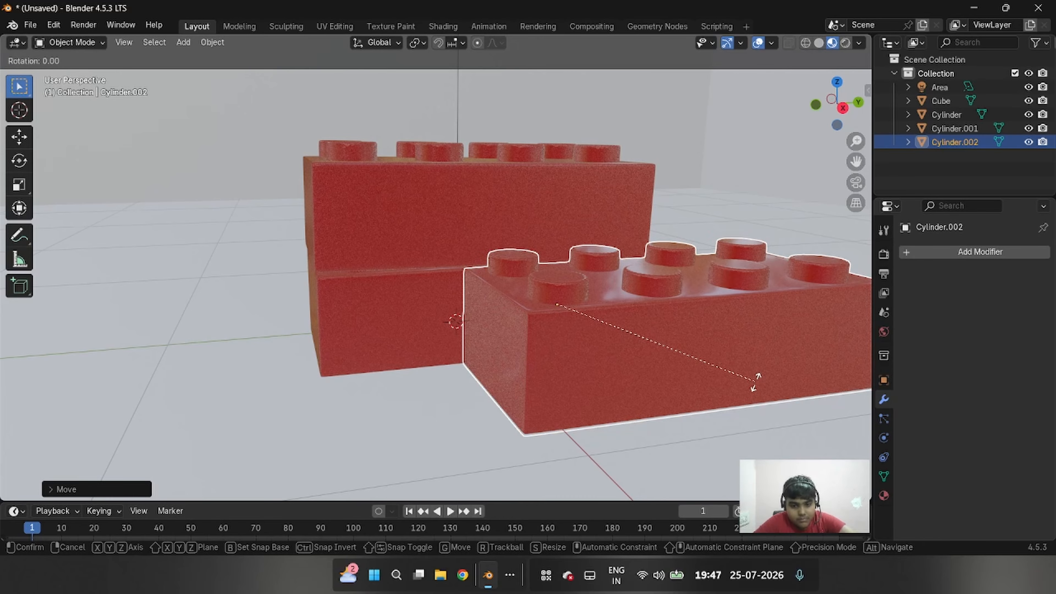
key(y)
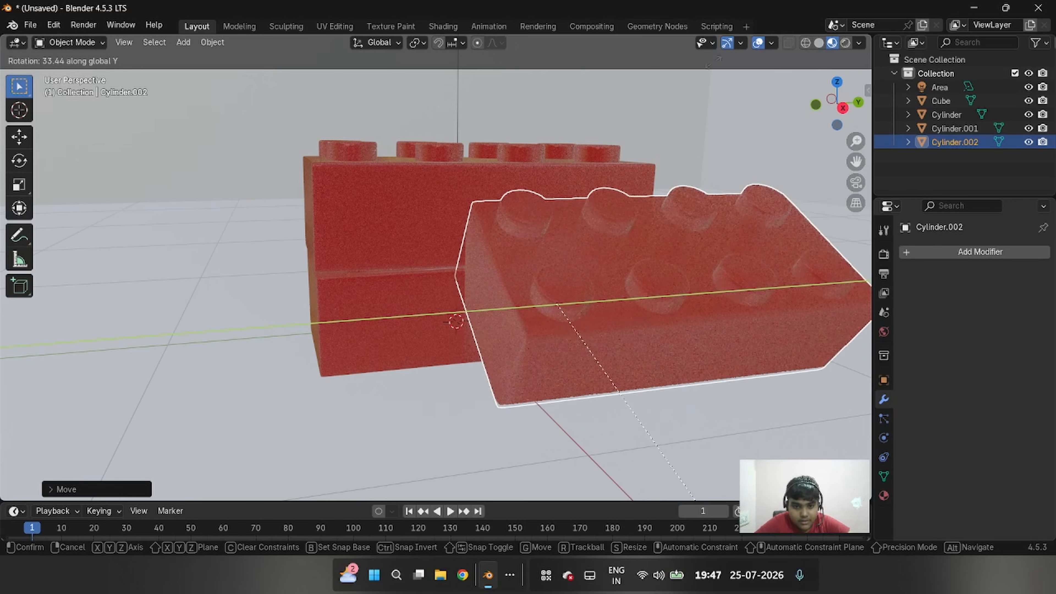
click(710, 67)
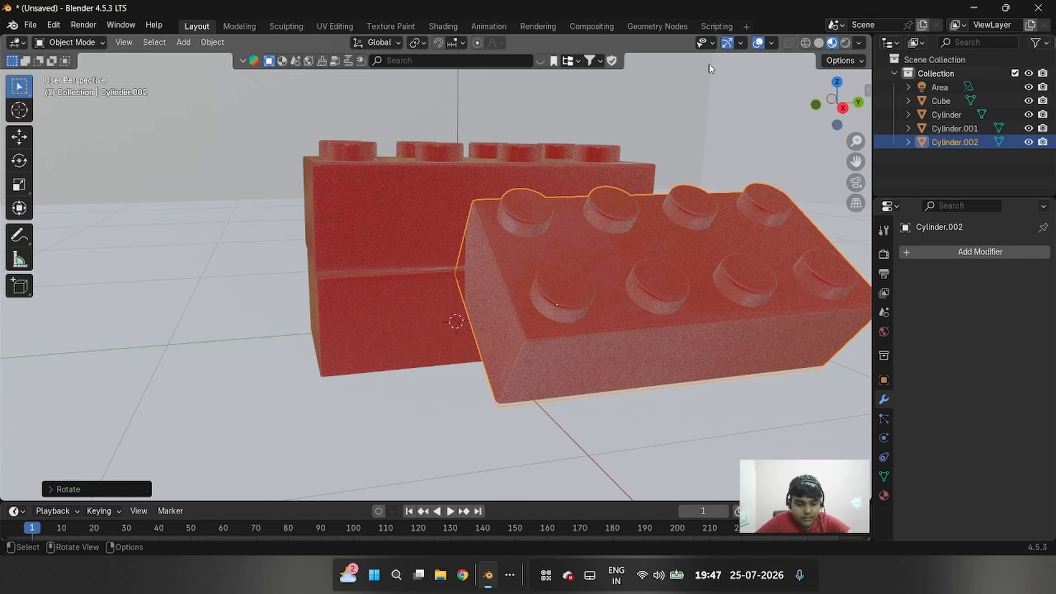
Move the tilted brick slightly along positive Y and about 0.08 m along X away from the stack
key(g)
key(y)
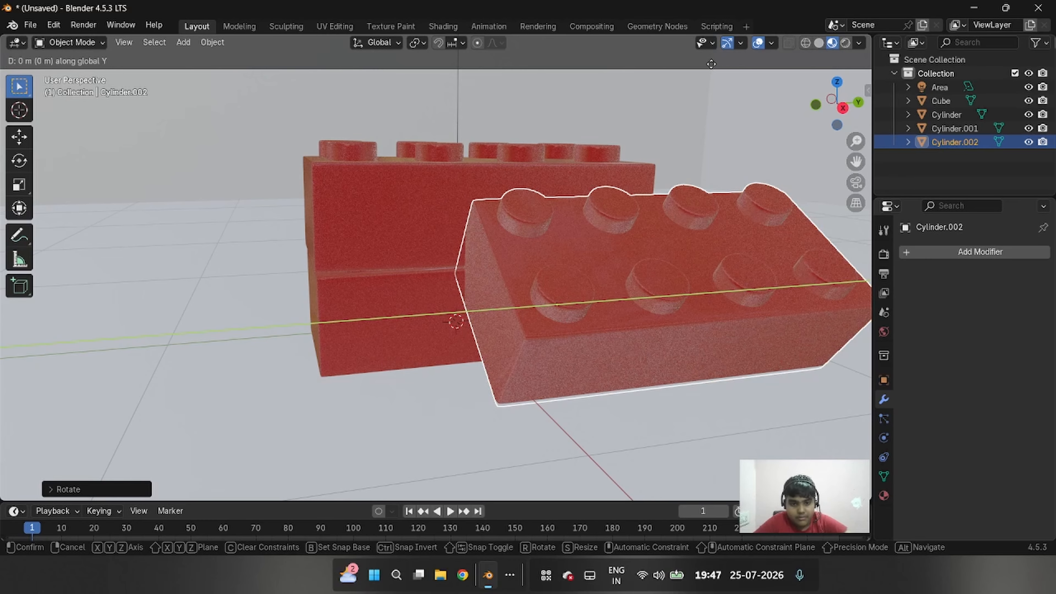
click(732, 66)
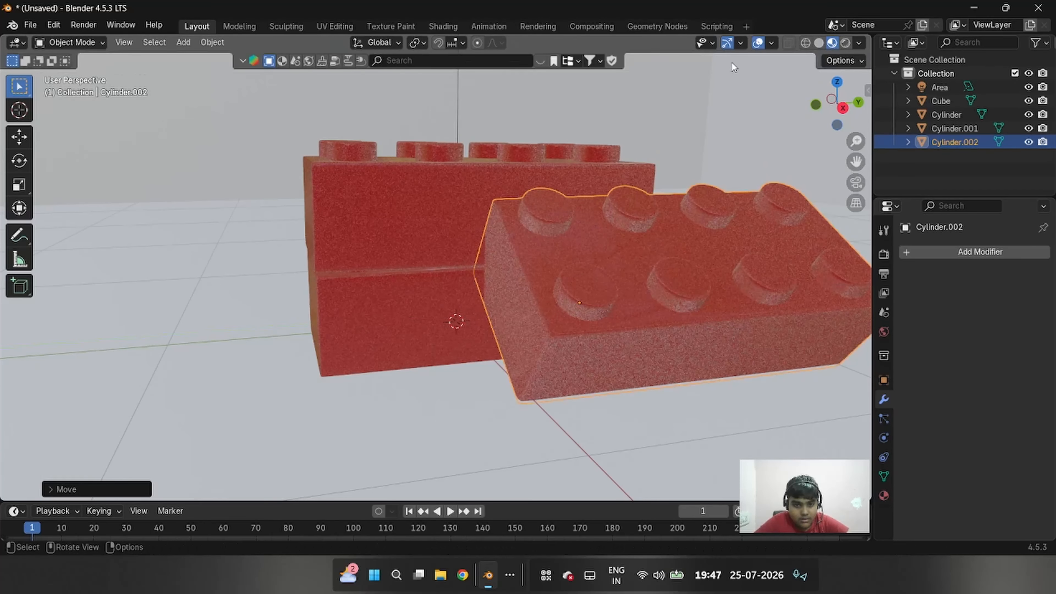
key(g)
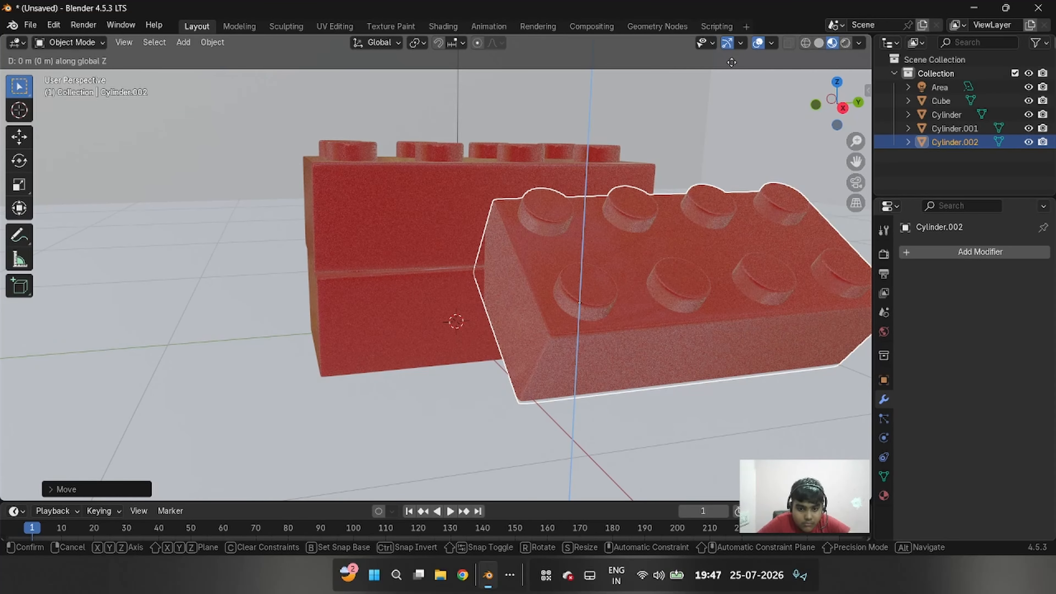
key(x)
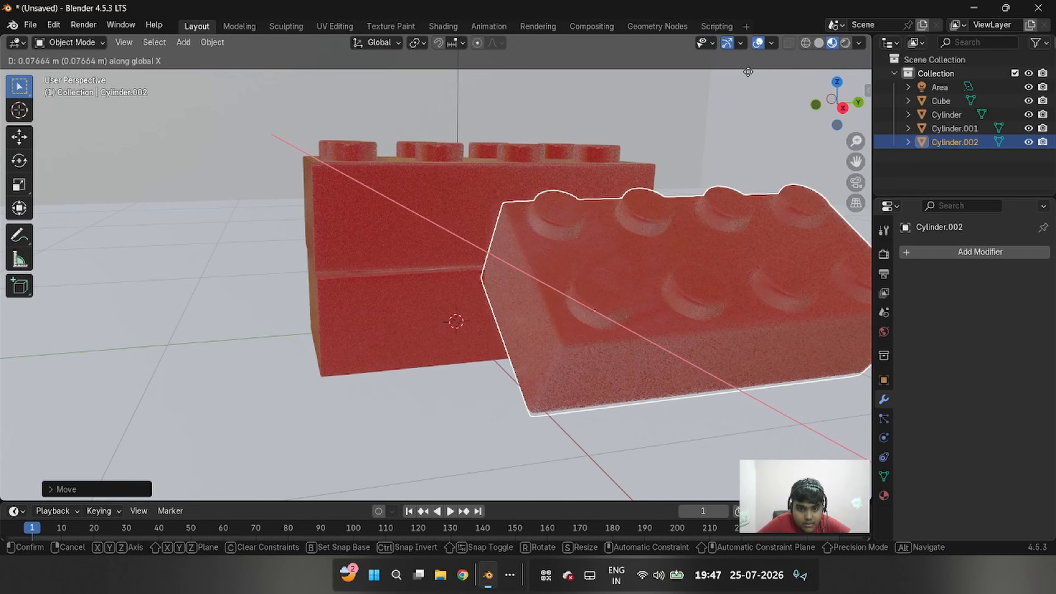
click(751, 74)
Check the contact between the tilted brick and the stack, and fine-tune the tilted brick's position along X
scroll(616, 188, up, 5)
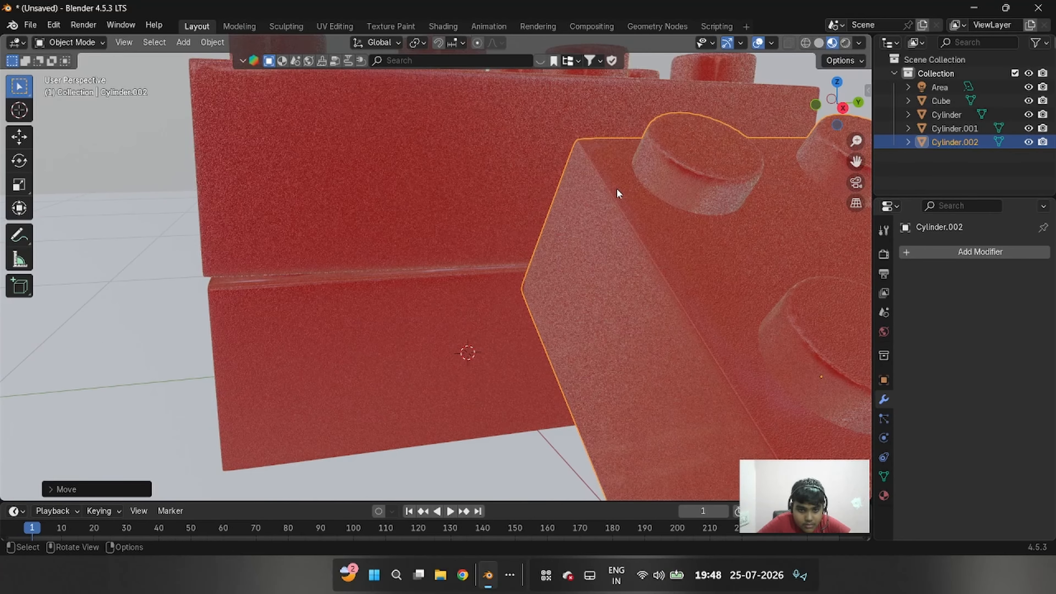
middle_drag(616, 188, 608, 179)
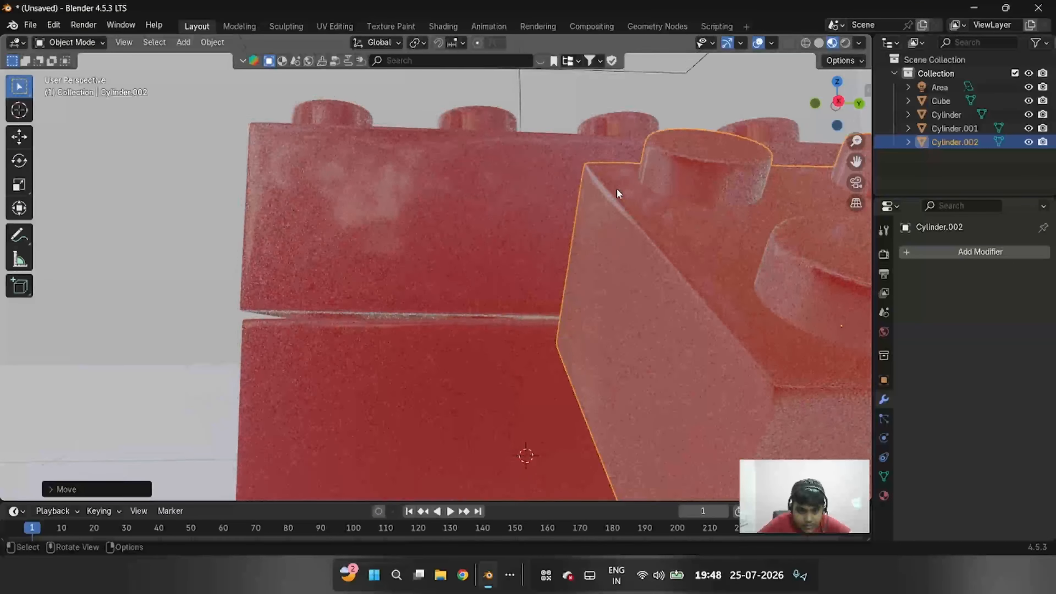
scroll(616, 188, down, 3)
right_click(616, 188)
click(620, 188)
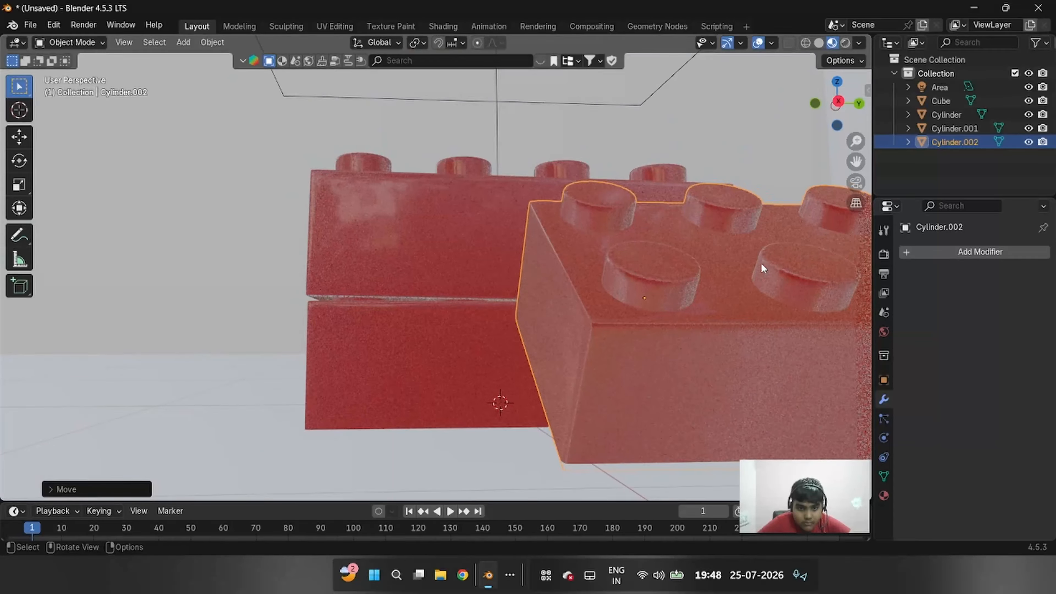
middle_drag(761, 262, 770, 265)
key(g)
key(x)
click(770, 264)
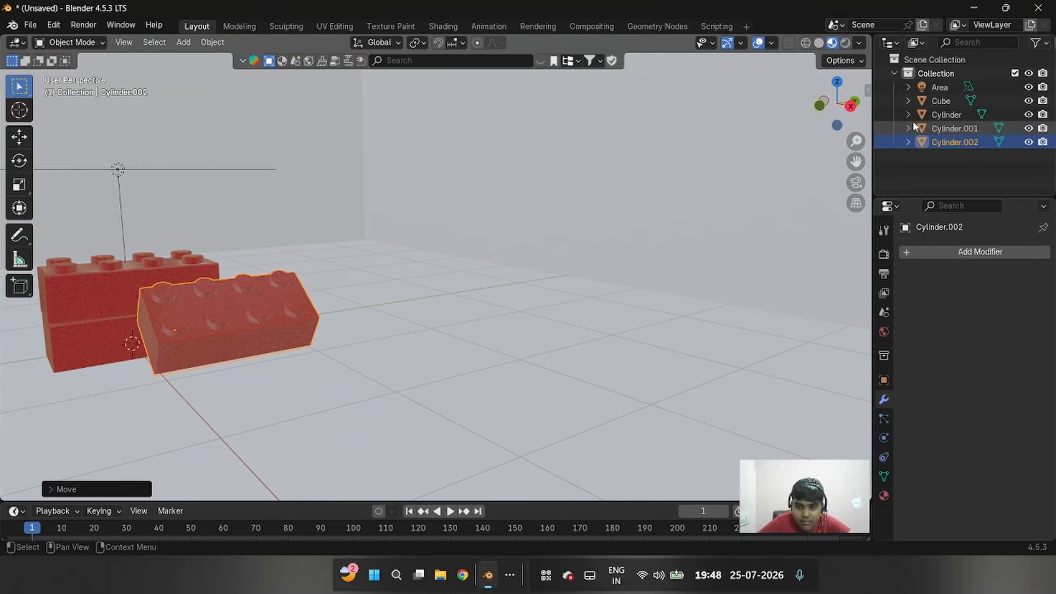
Frame the brick stack, the tilted brick and the area light together in an angled view of the scene
drag(856, 163, 855, 163)
scroll(551, 244, up, 6)
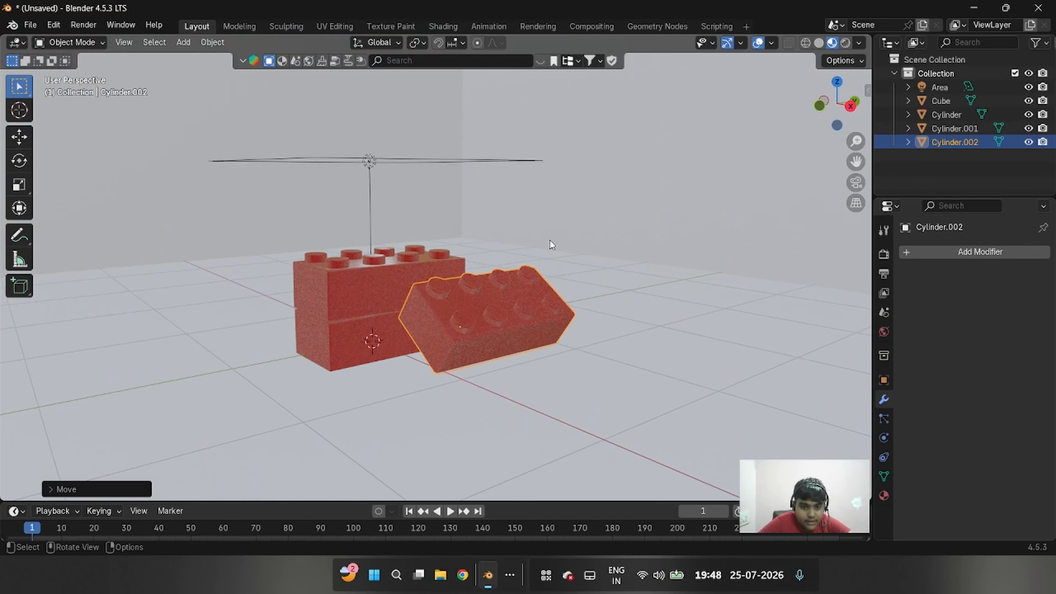
scroll(551, 244, down, 7)
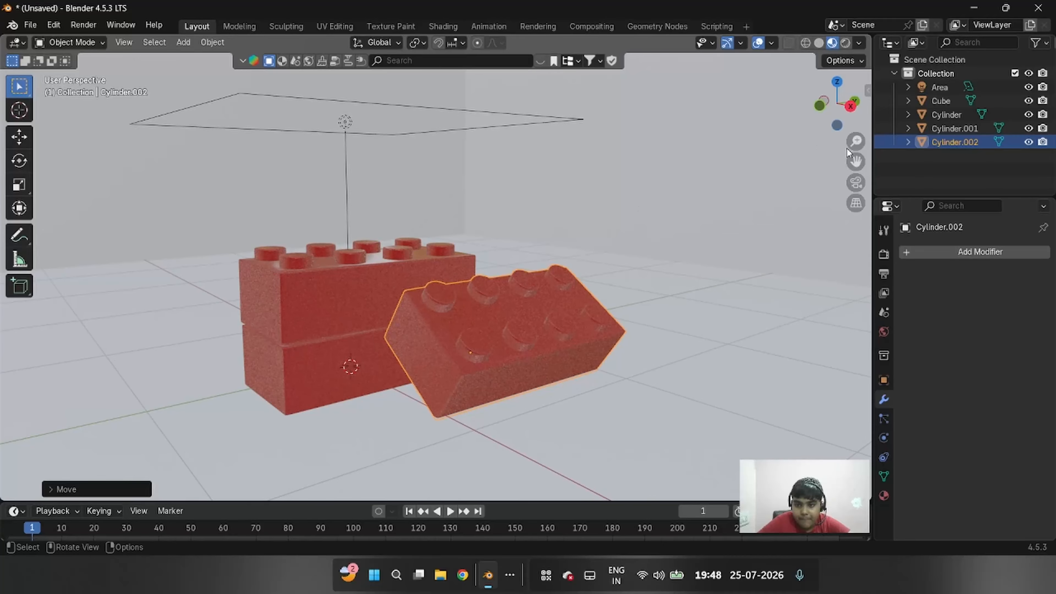
drag(855, 162, 649, 193)
scroll(649, 193, down, 2)
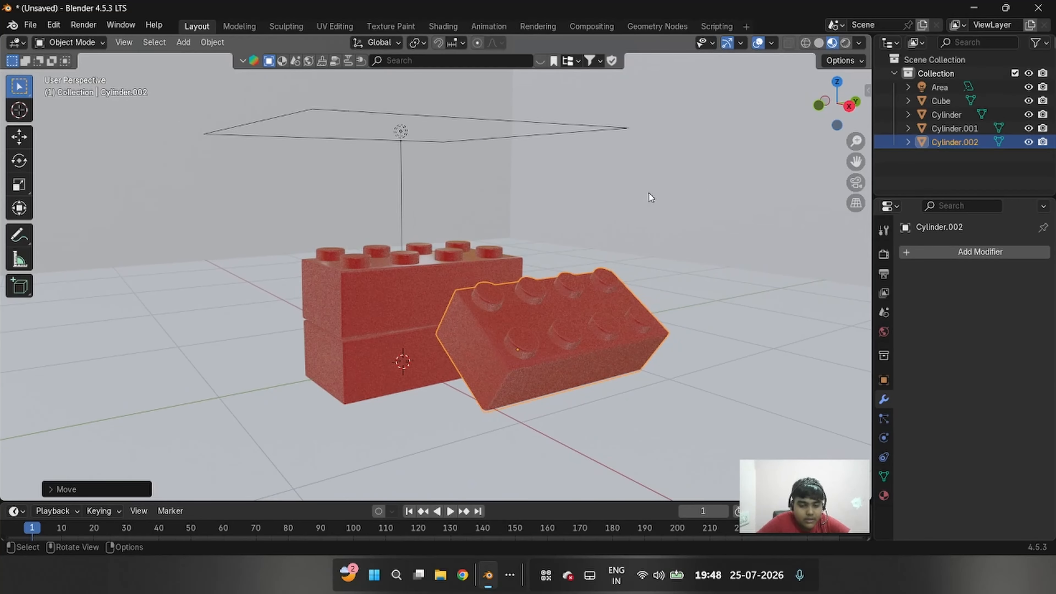
shift+scroll(650, 190, down, 1)
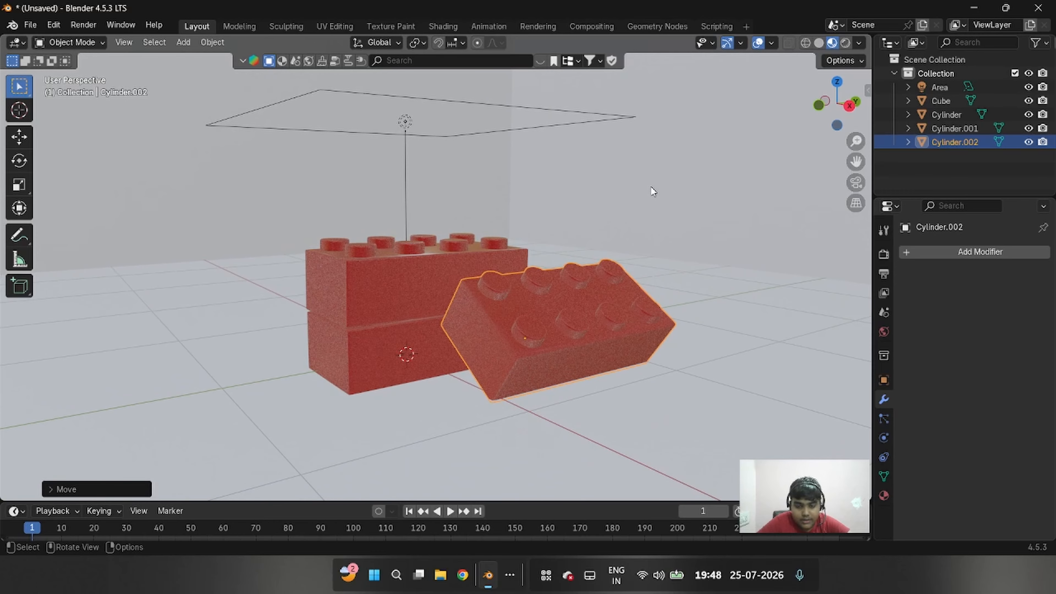
Select the lower brick of the stack and show its material settings
drag(859, 161, 981, 163)
scroll(780, 183, down, 2)
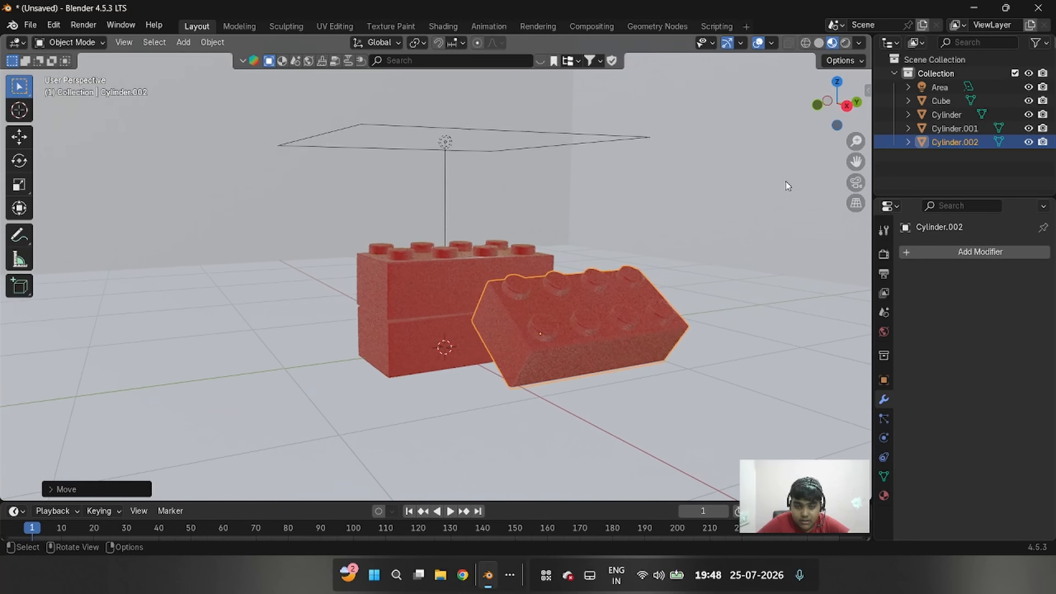
scroll(788, 186, up, 6)
scroll(788, 186, down, 4)
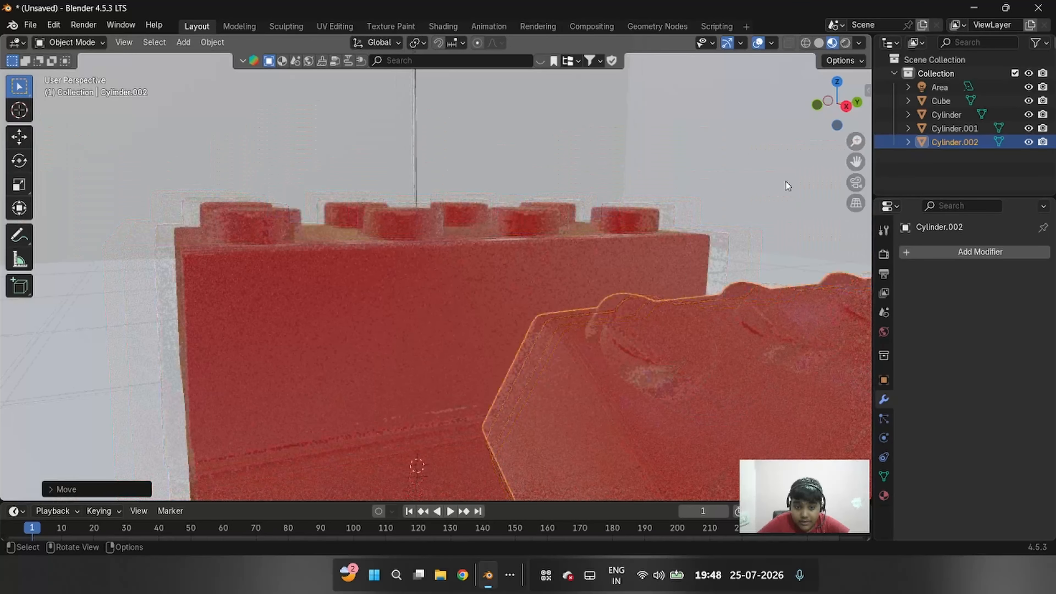
scroll(807, 177, down, 2)
drag(856, 161, 429, 249)
click(479, 314)
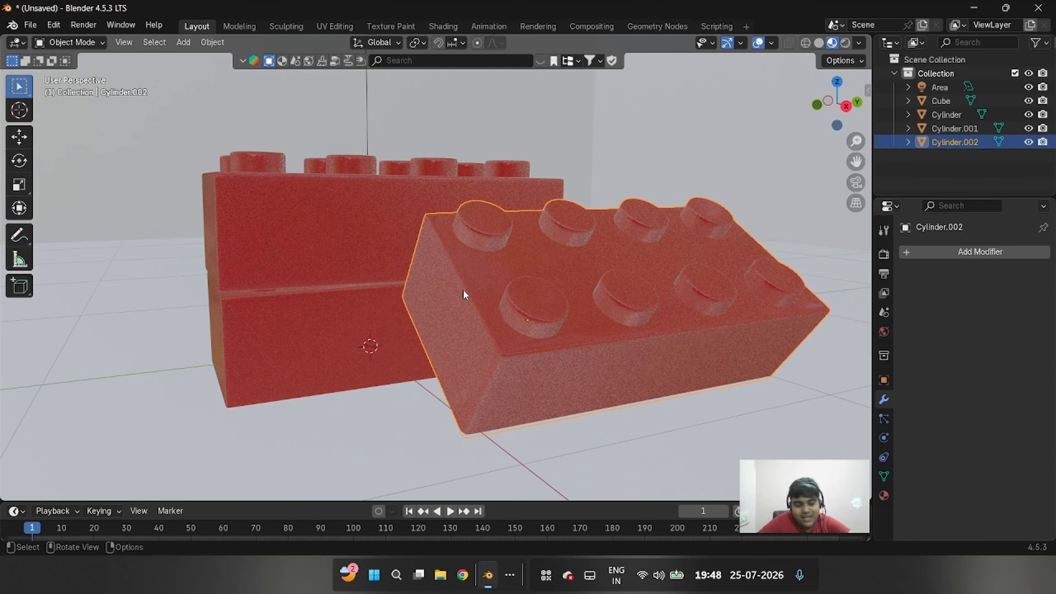
click(296, 284)
click(276, 334)
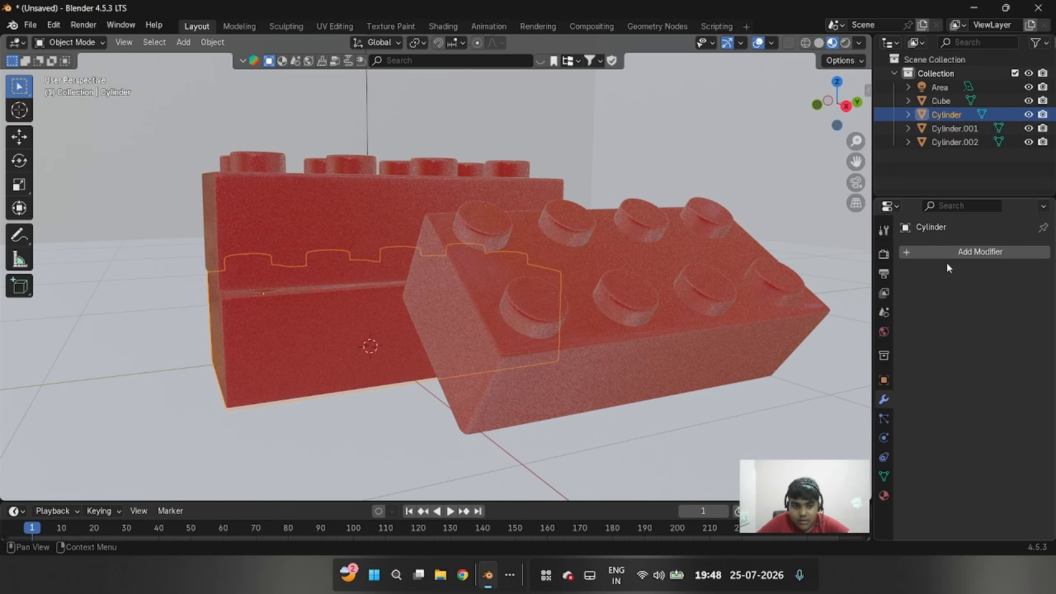
click(963, 252)
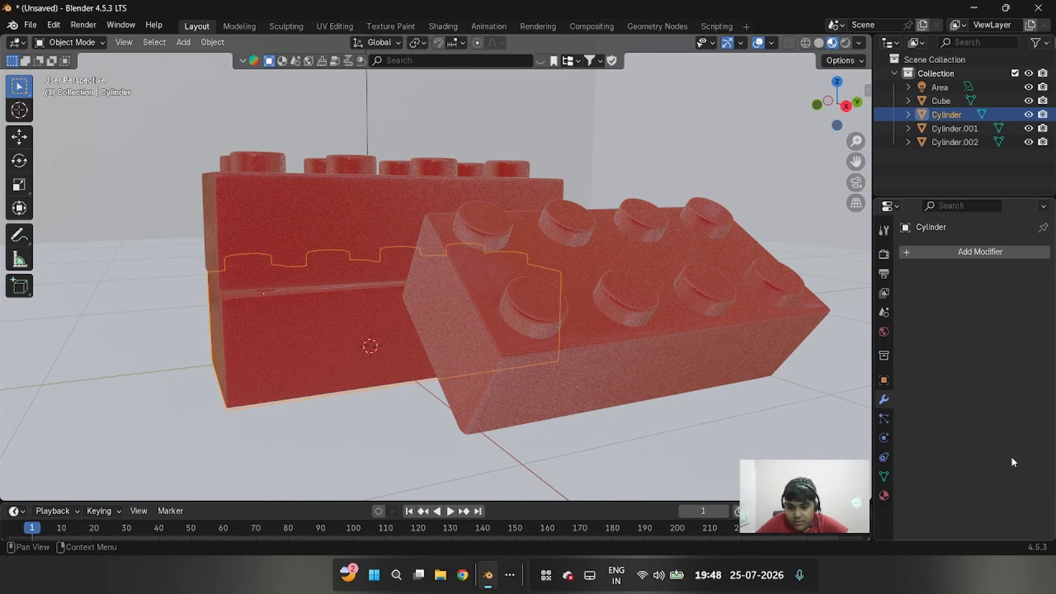
click(884, 495)
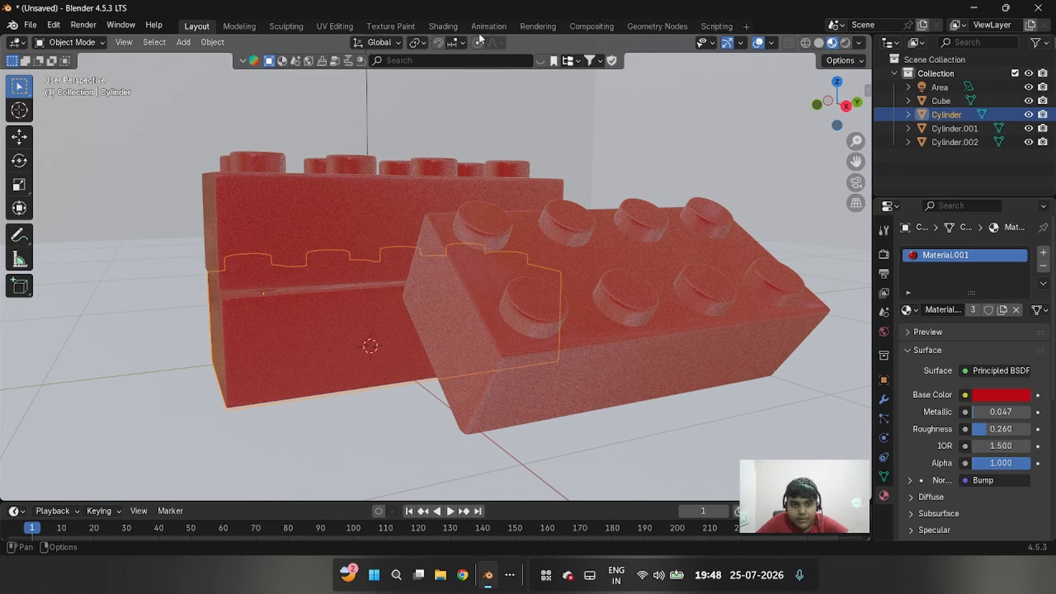
click(1001, 395)
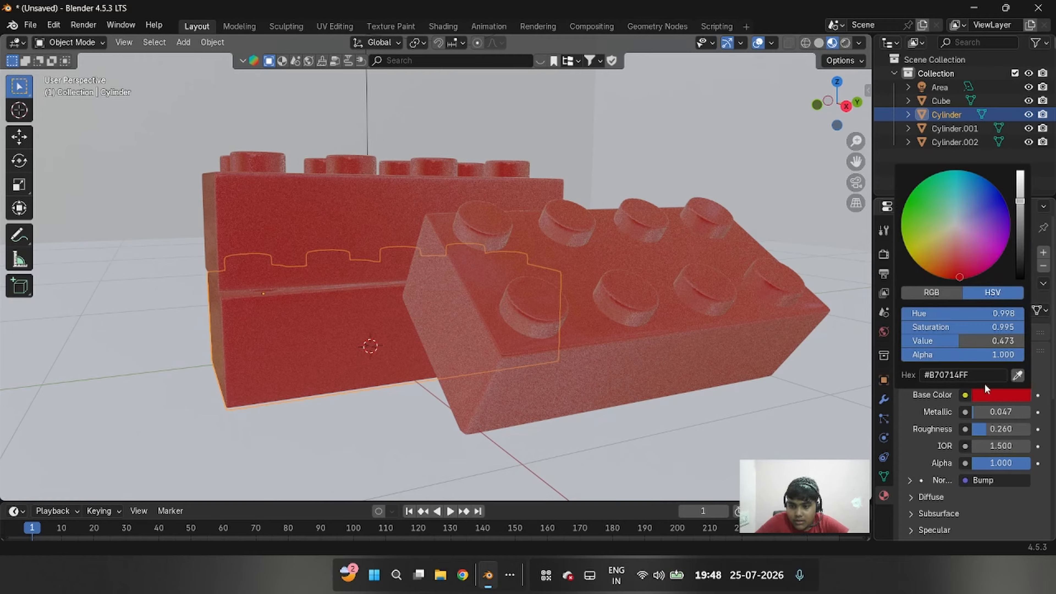
click(1000, 252)
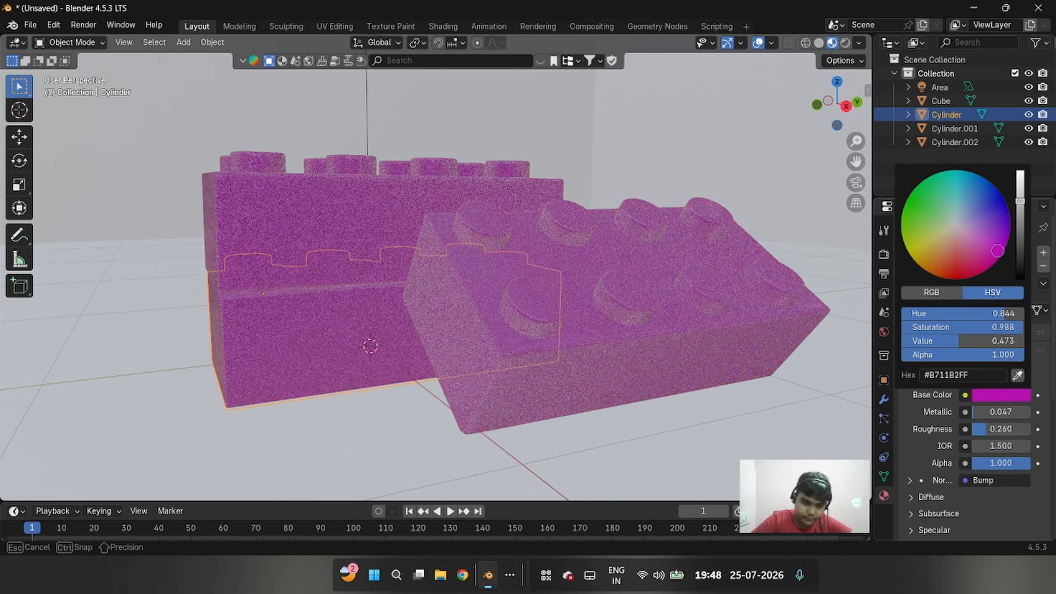
key(ctrl+z)
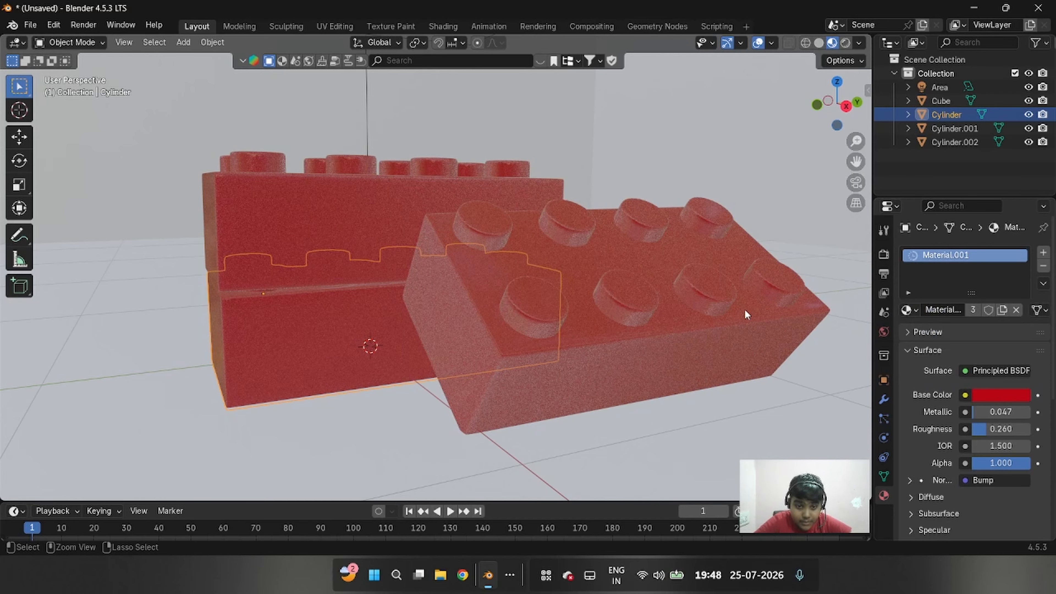
Make the lower brick's material single-user and set its base color to magenta-purple, about #B506A5
click(972, 314)
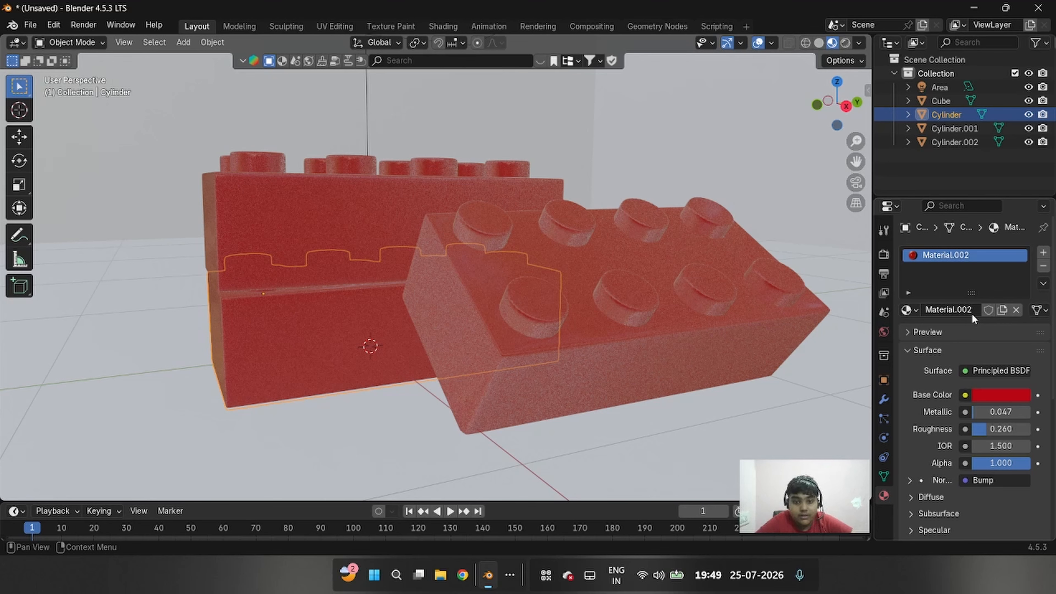
click(995, 399)
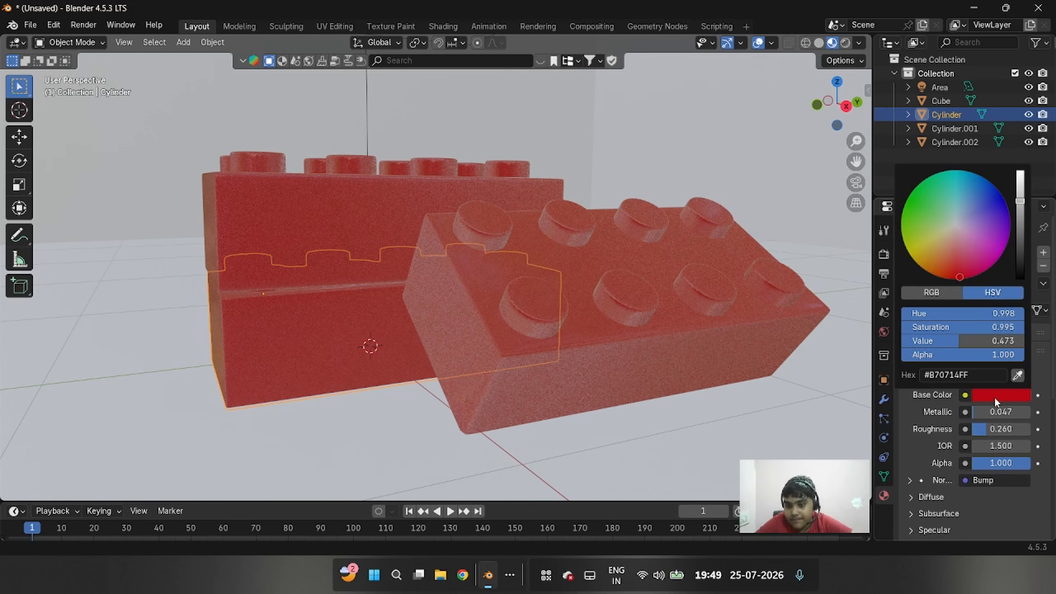
click(998, 251)
click(998, 254)
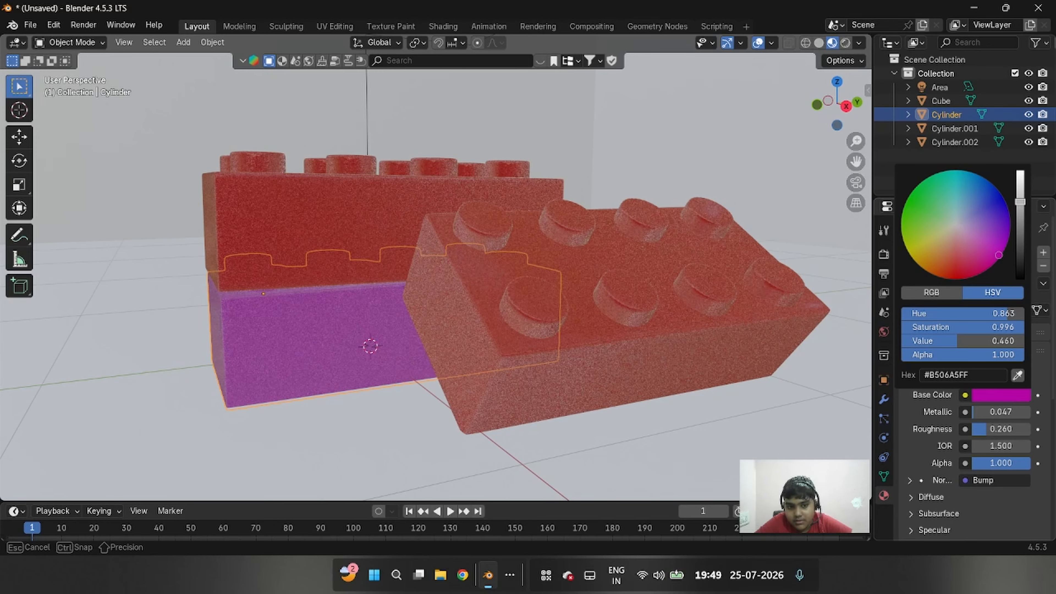
Give the upper brick its own single-user material copy with a blue base color, undoing the blue applied to the shared material
click(327, 244)
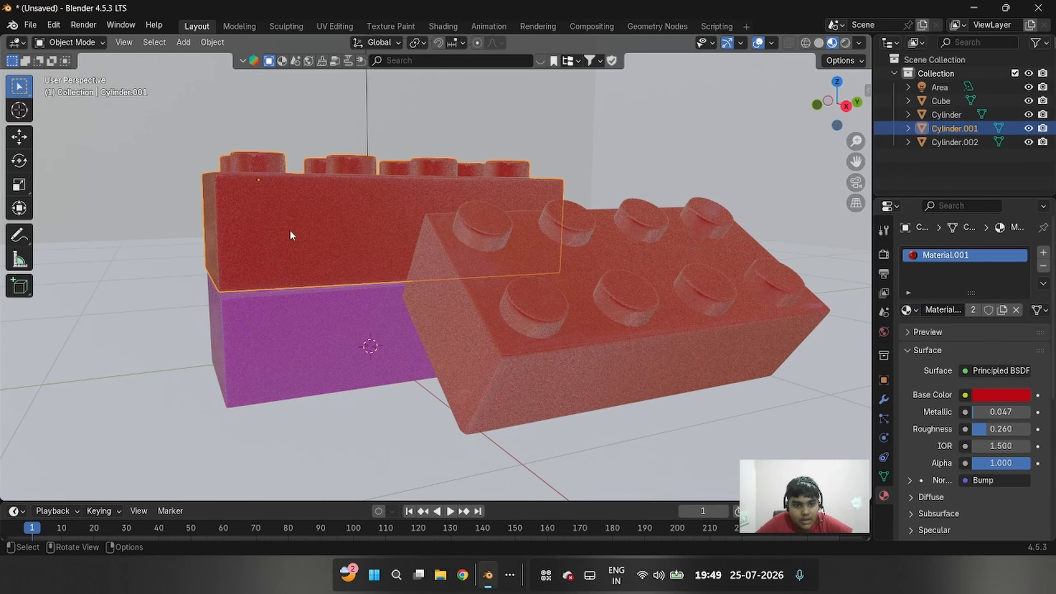
click(979, 402)
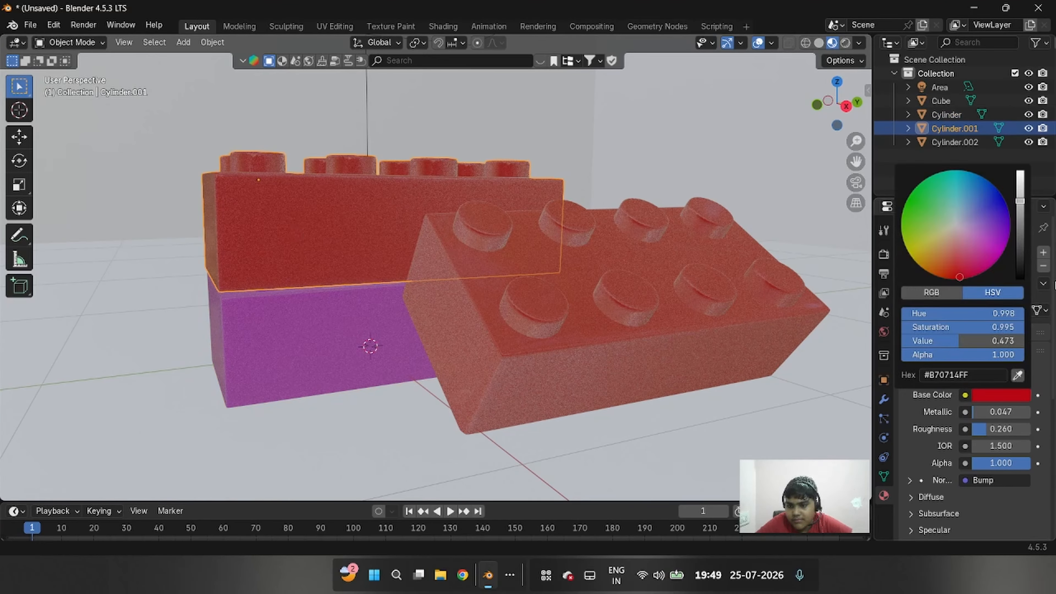
click(997, 199)
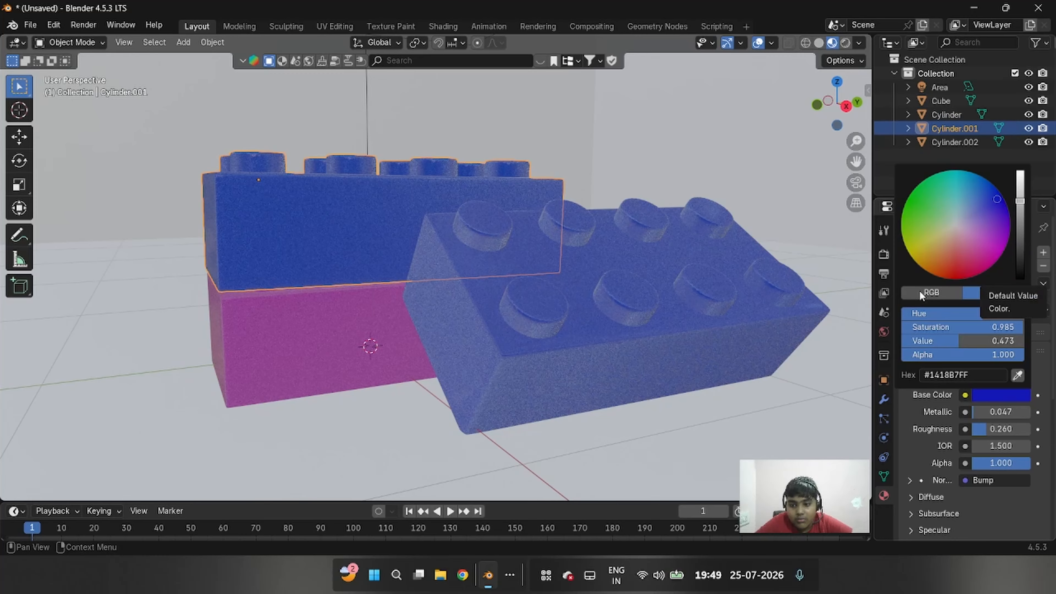
key(ctrl+z)
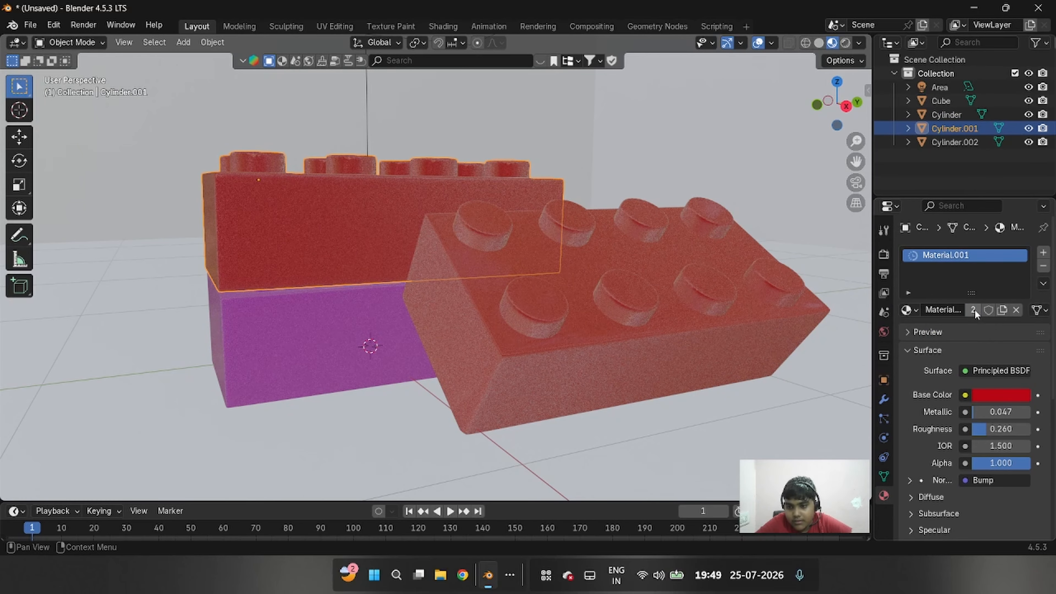
click(993, 393)
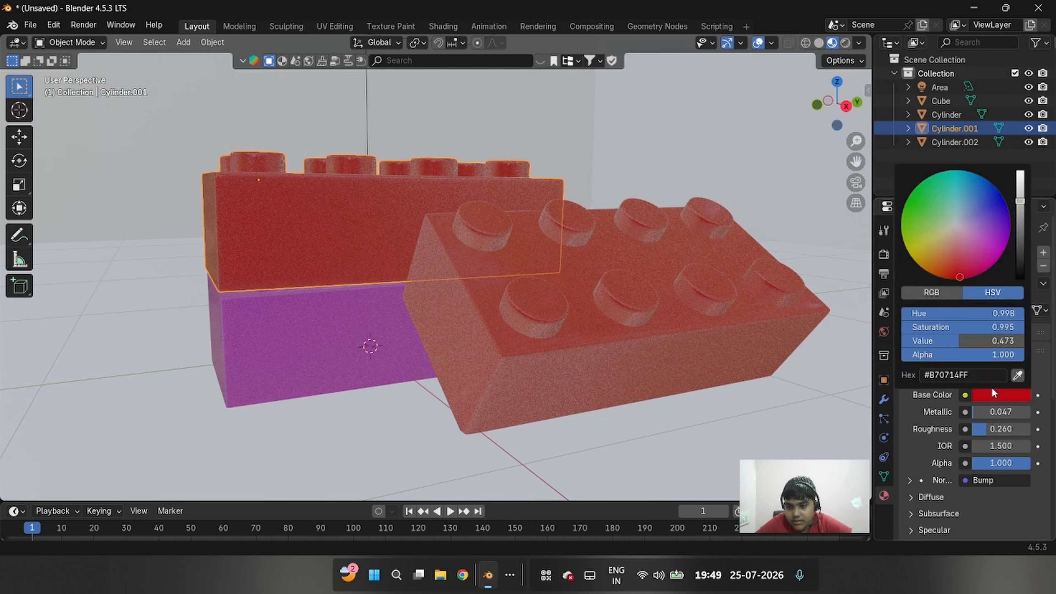
click(1001, 199)
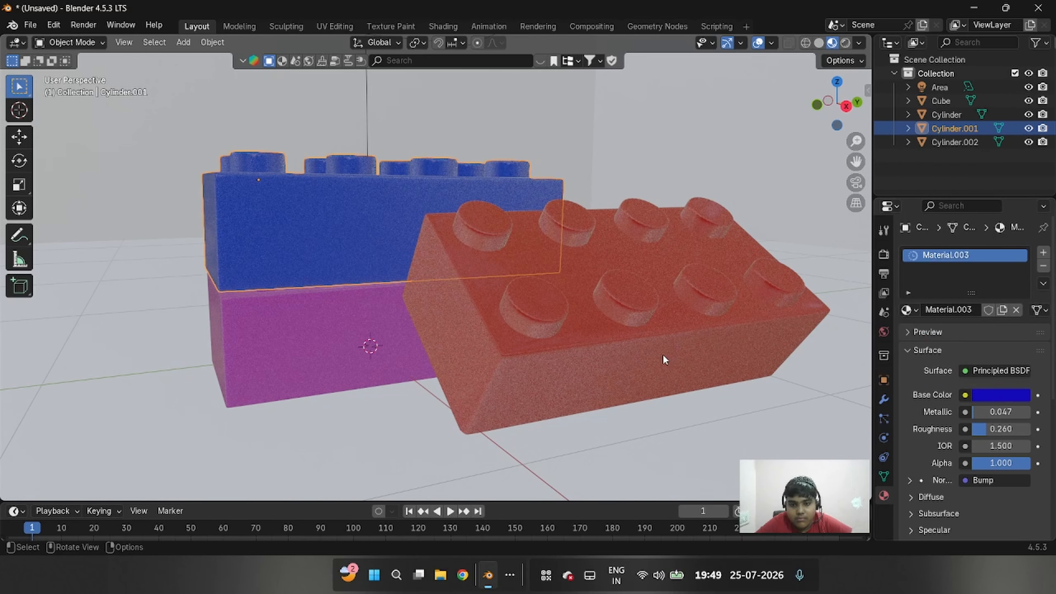
Switch the viewport to Rendered shading and frame all three colored bricks
click(845, 43)
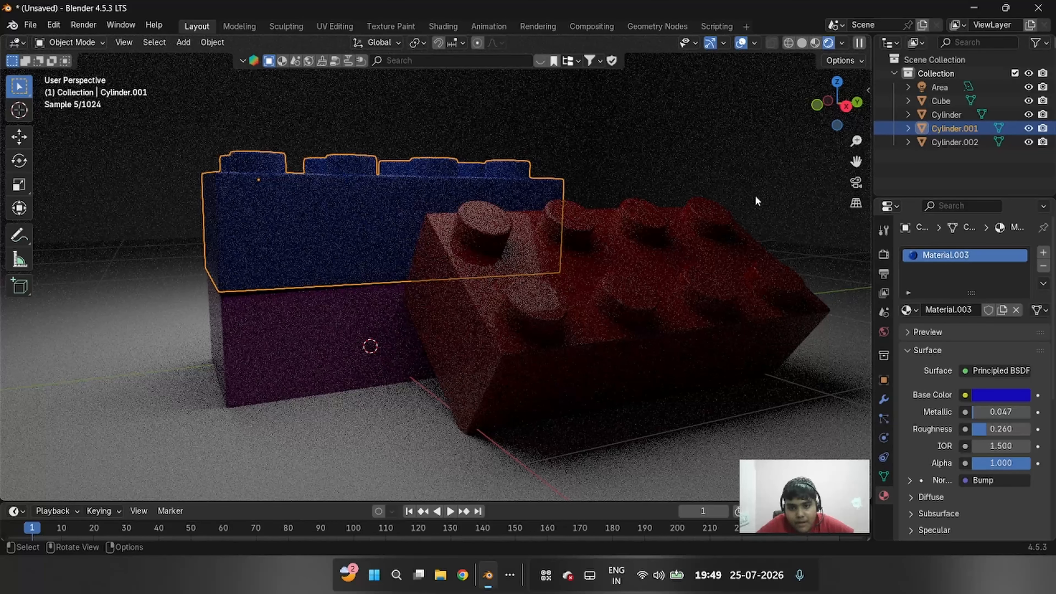
scroll(755, 195, down, 2)
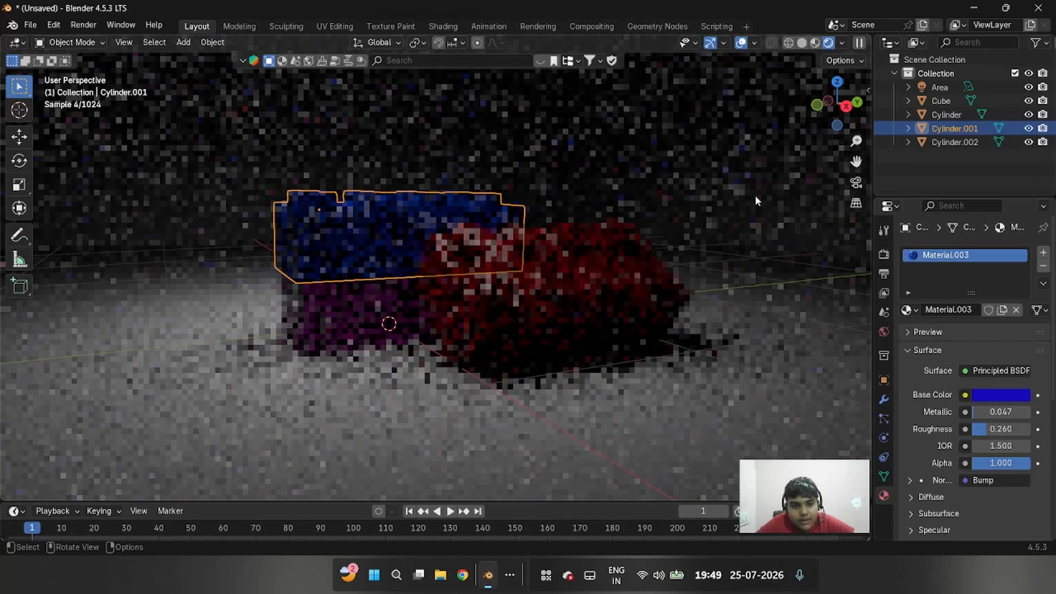
scroll(754, 195, up, 1)
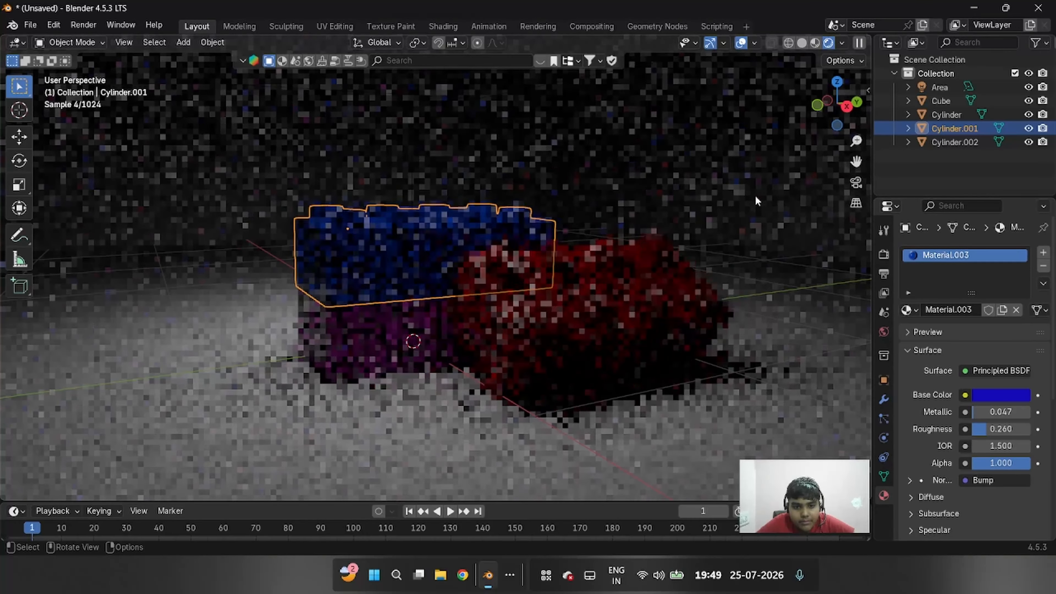
drag(852, 162, 821, 151)
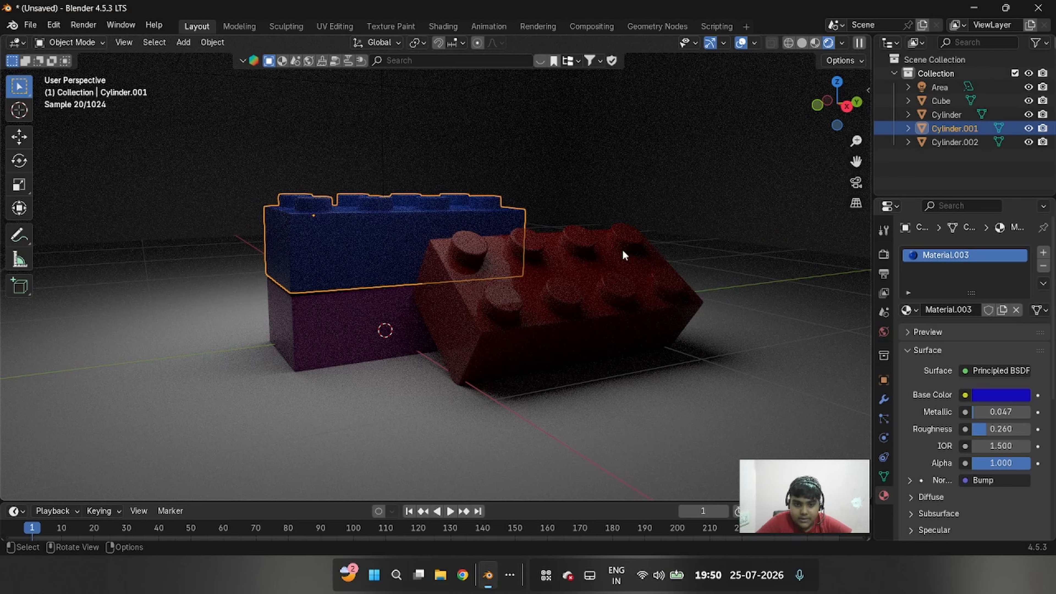
Add a second area light and raise it along the global Z axis to just above the brick stack
key(shift+a)
mouse_move(575, 97)
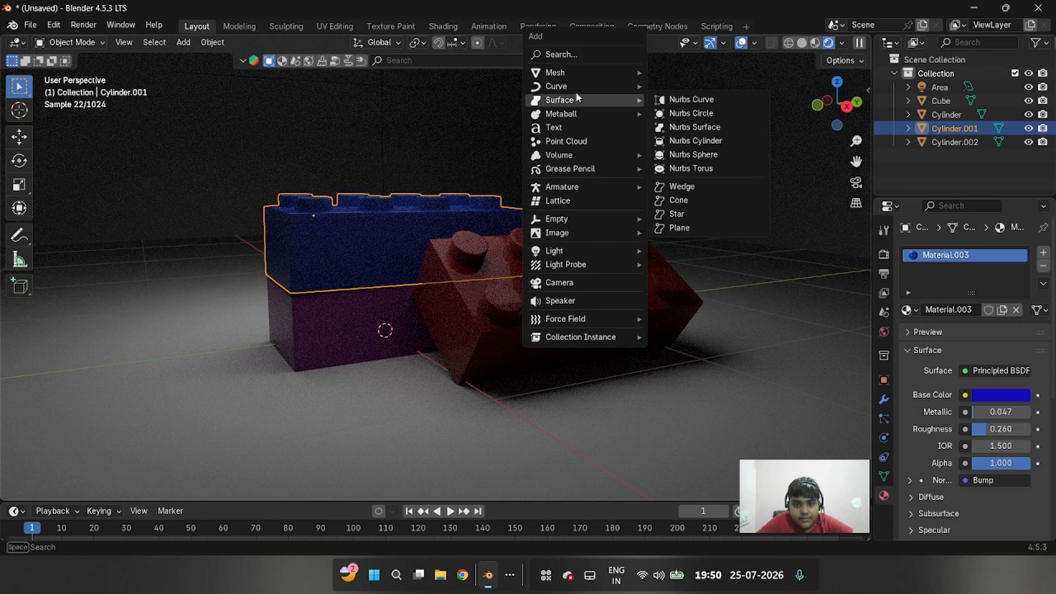
mouse_move(560, 256)
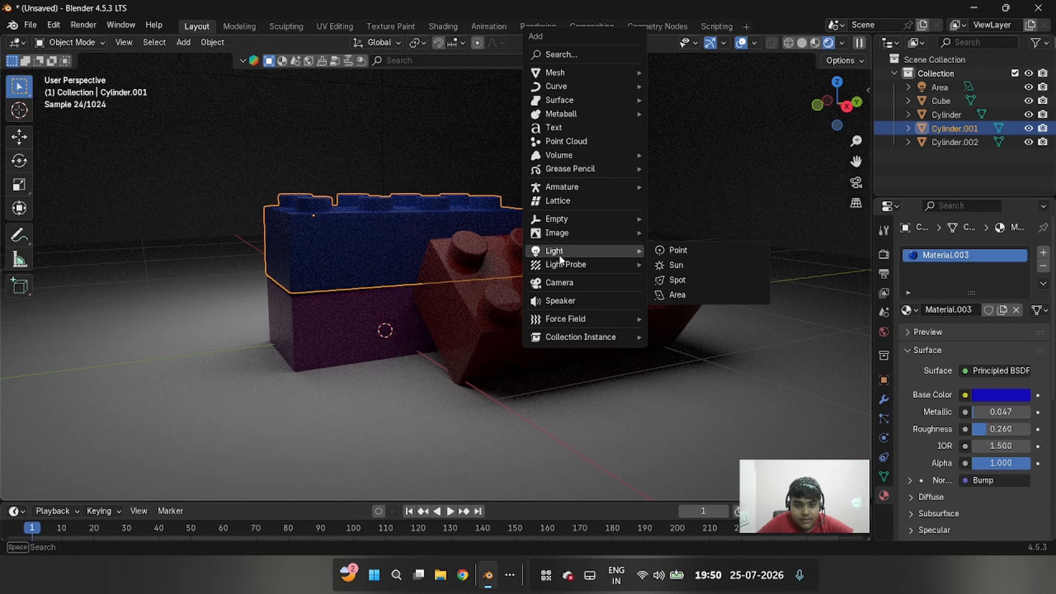
click(667, 298)
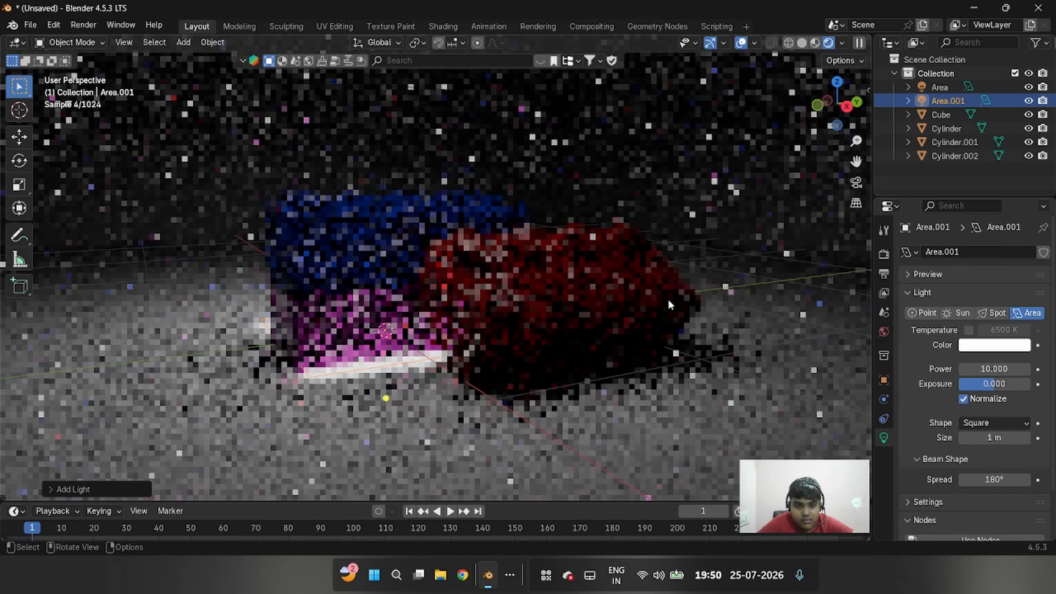
key(g)
key(z)
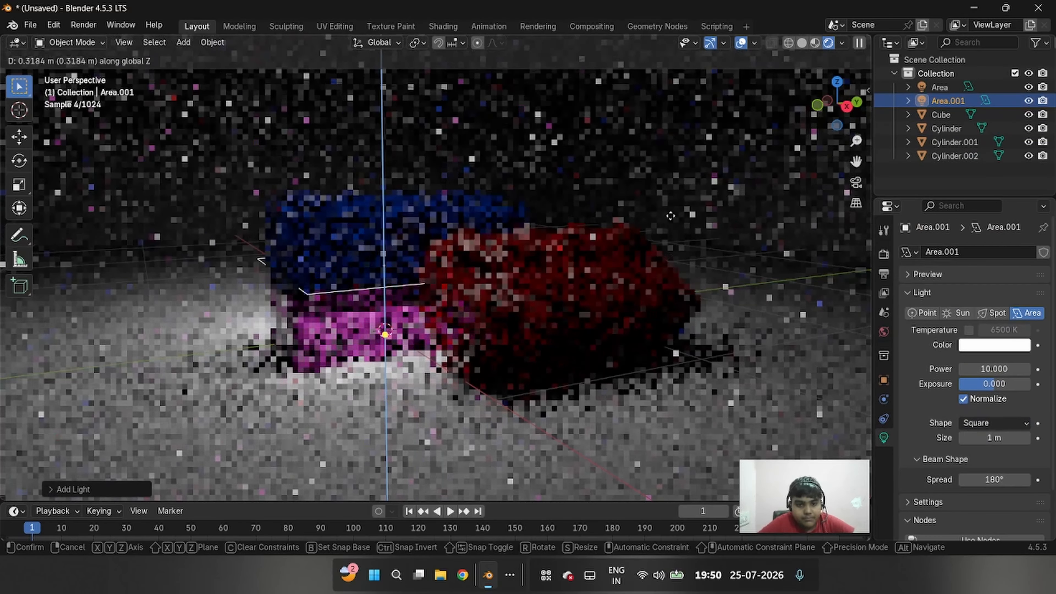
click(678, 170)
Rotate the new area light about -39° around the global Y axis
key(r)
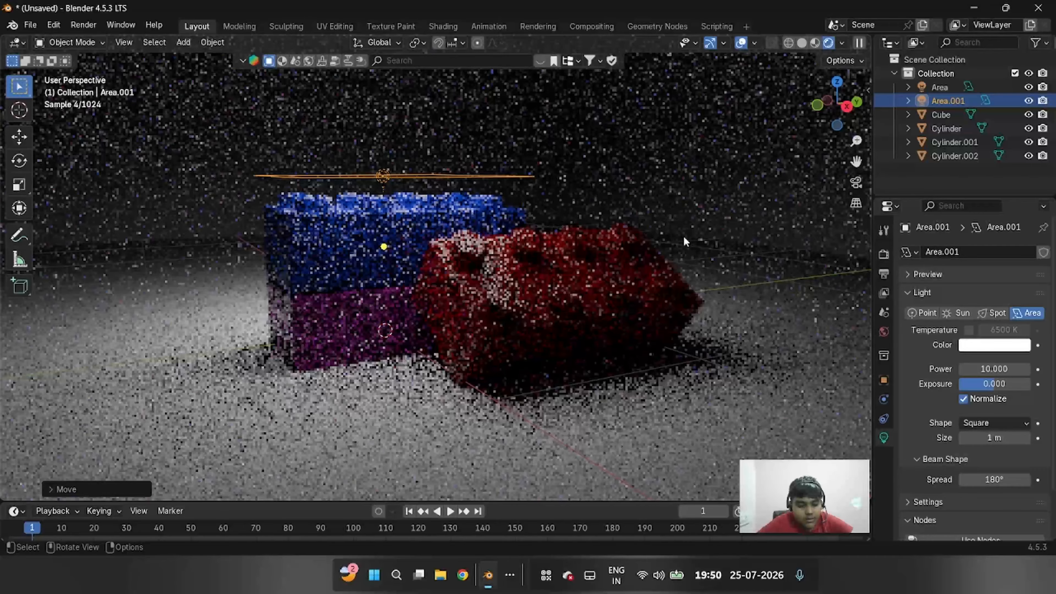
key(x)
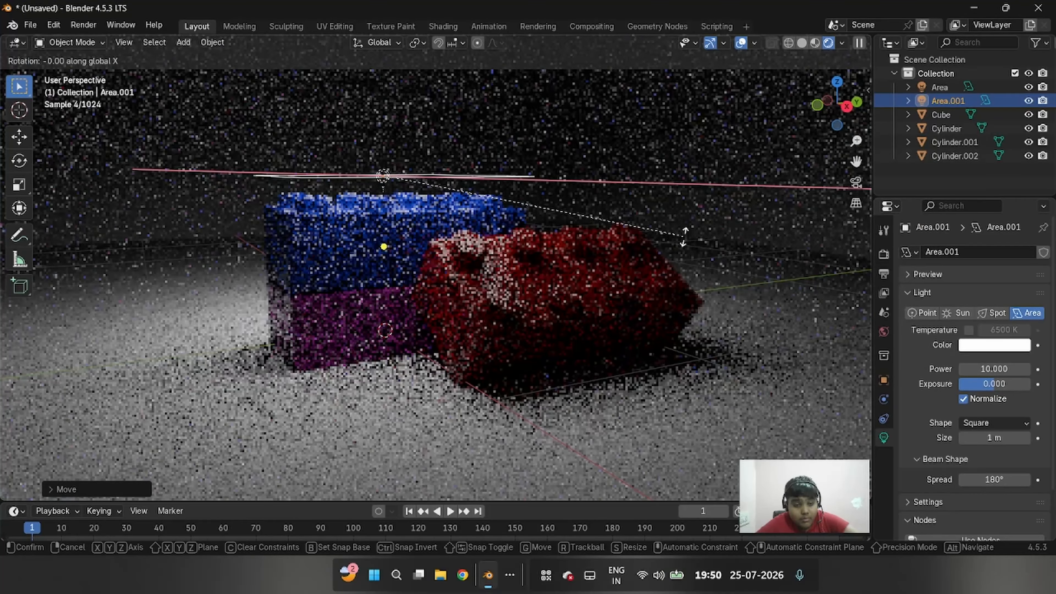
key(y)
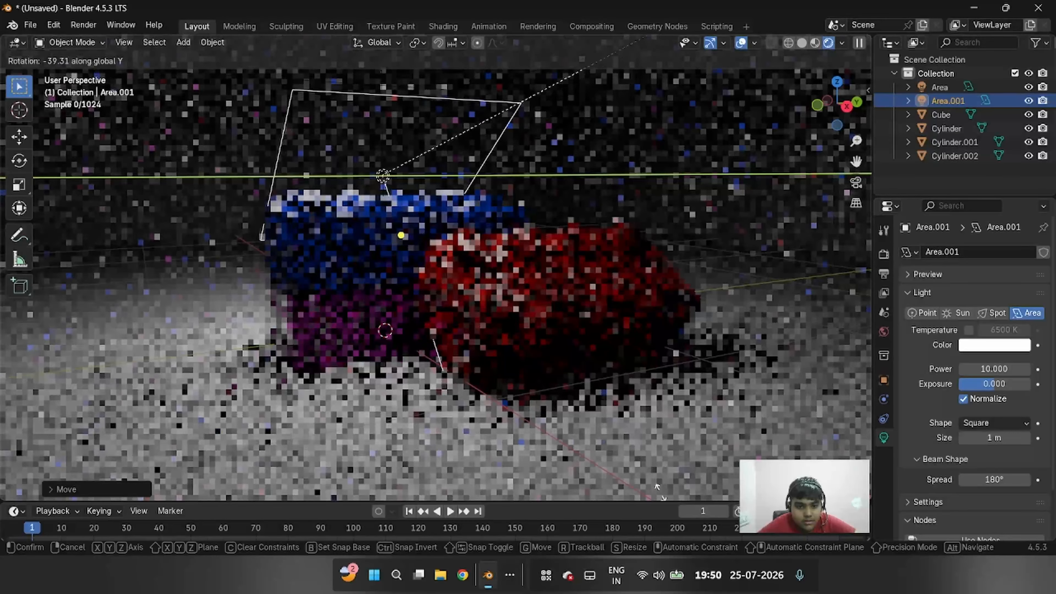
click(657, 481)
Move the new area light about 2 m along negative X, behind the brick stack
key(g)
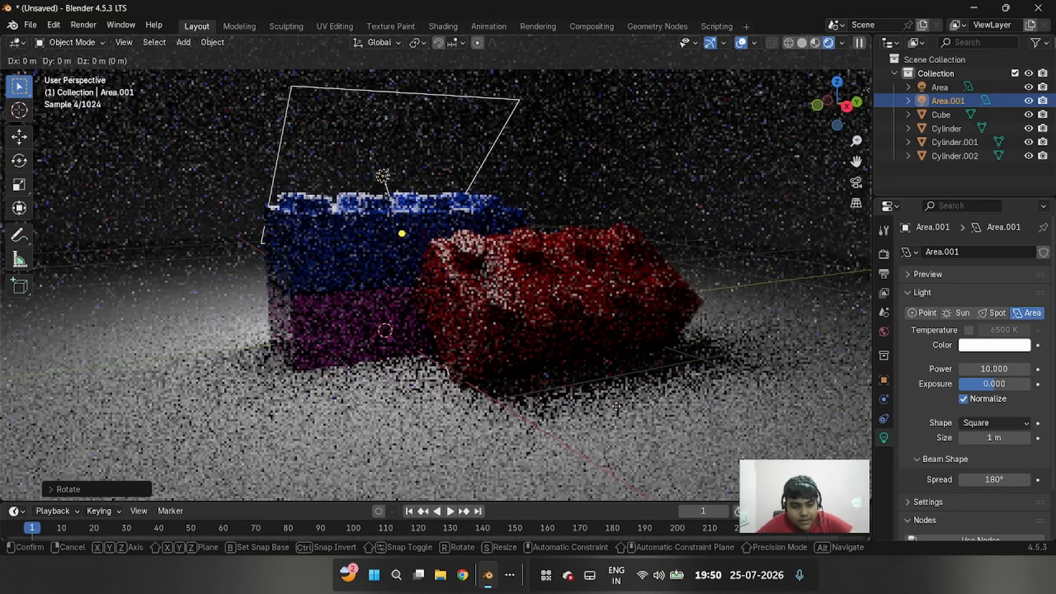
key(y)
key(x)
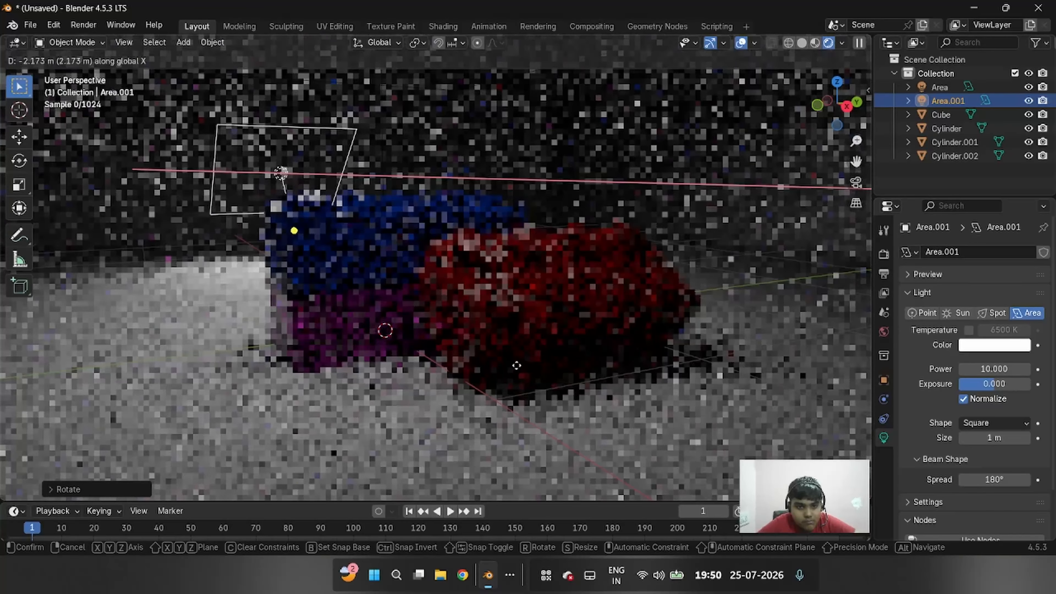
click(528, 364)
Fine-tune the new area light's tilt by about -5° in the view plane and about -12° around global Y
key(r)
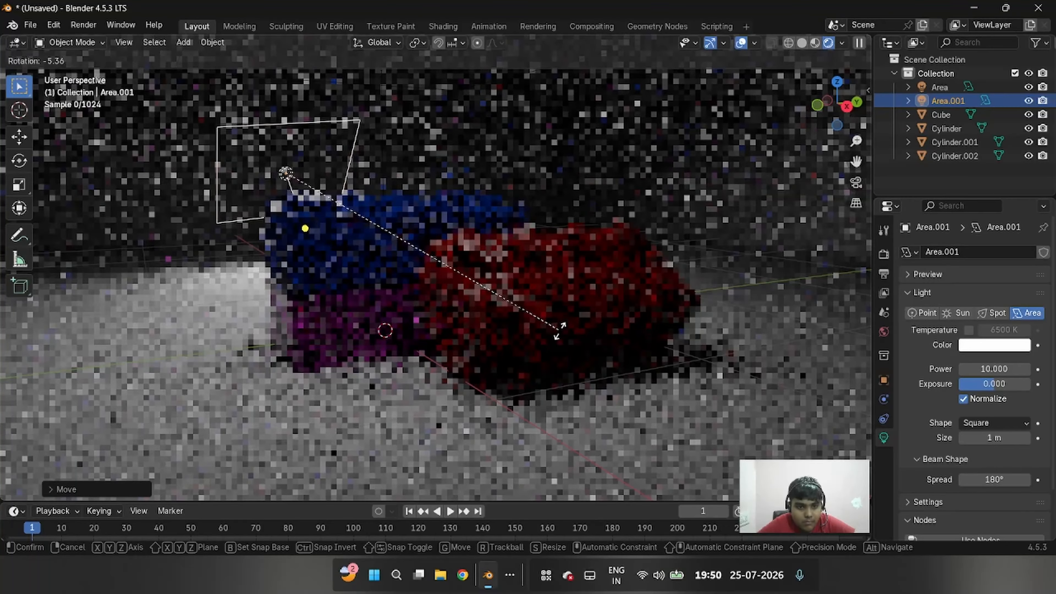
click(559, 335)
key(r)
key(y)
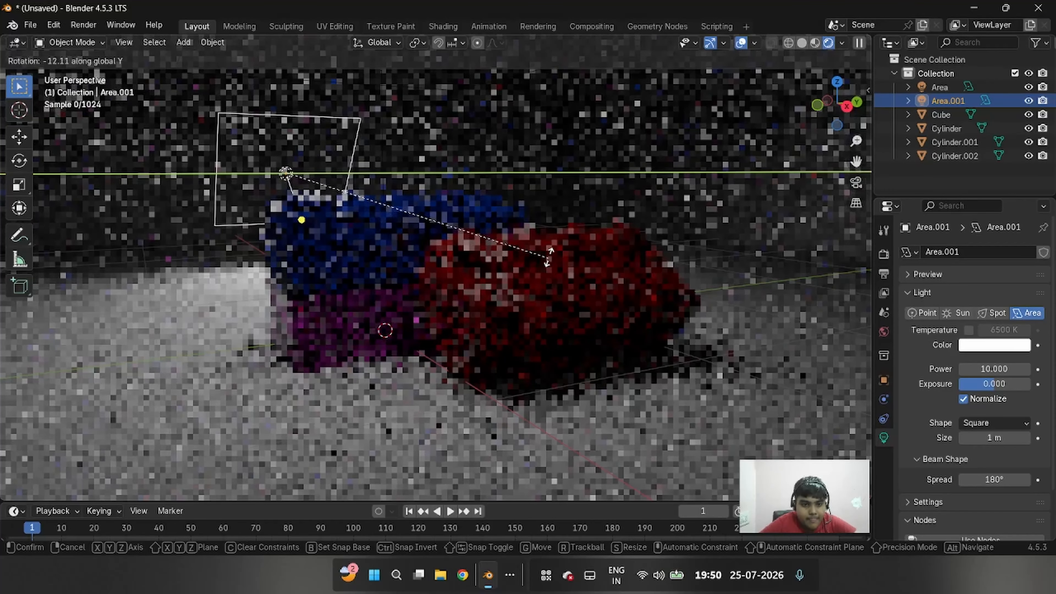
click(545, 254)
Scale the new area light down along the global Z axis
key(s)
key(z)
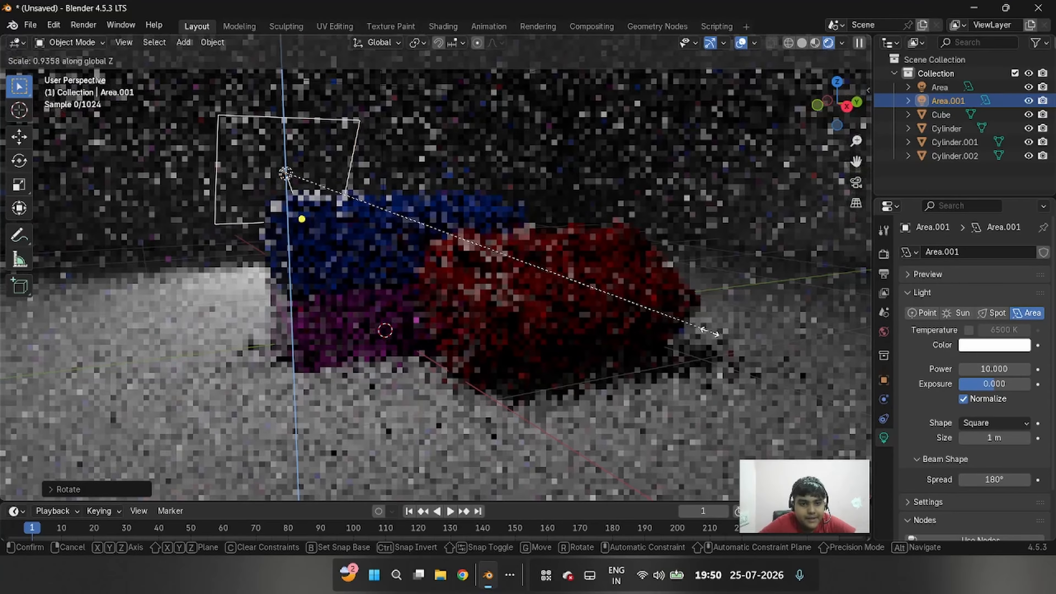
click(434, 234)
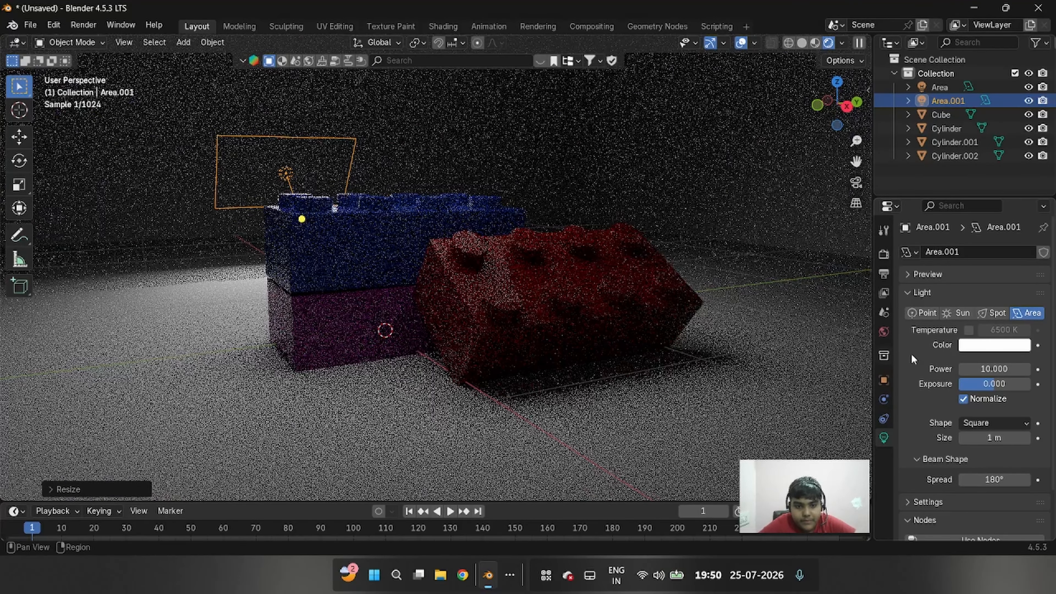
Set the new area light's power to 7 and raise the light slightly along the global Z axis
click(989, 369)
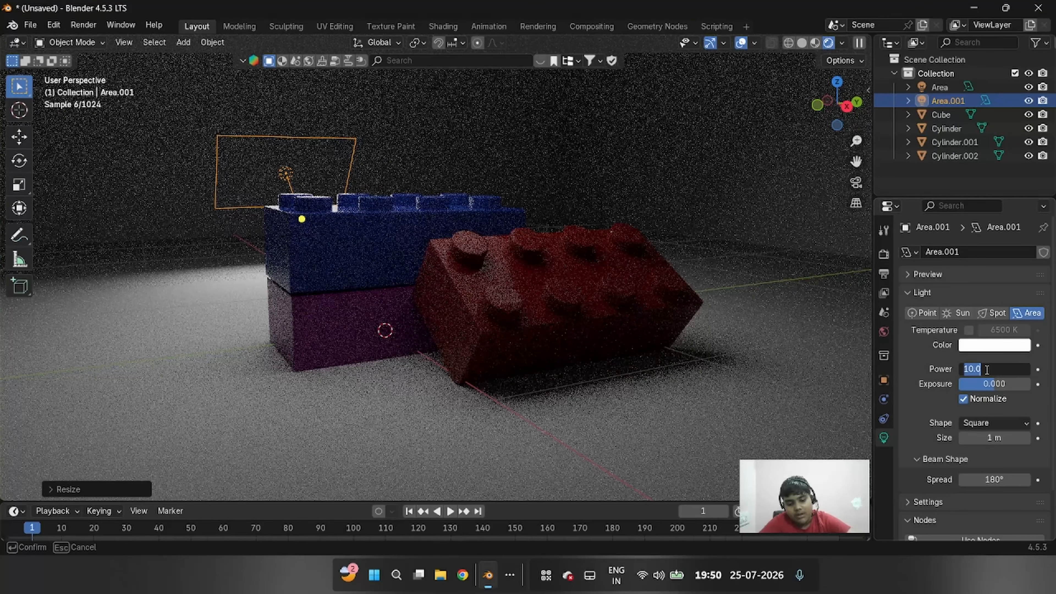
text(7)
key(Return)
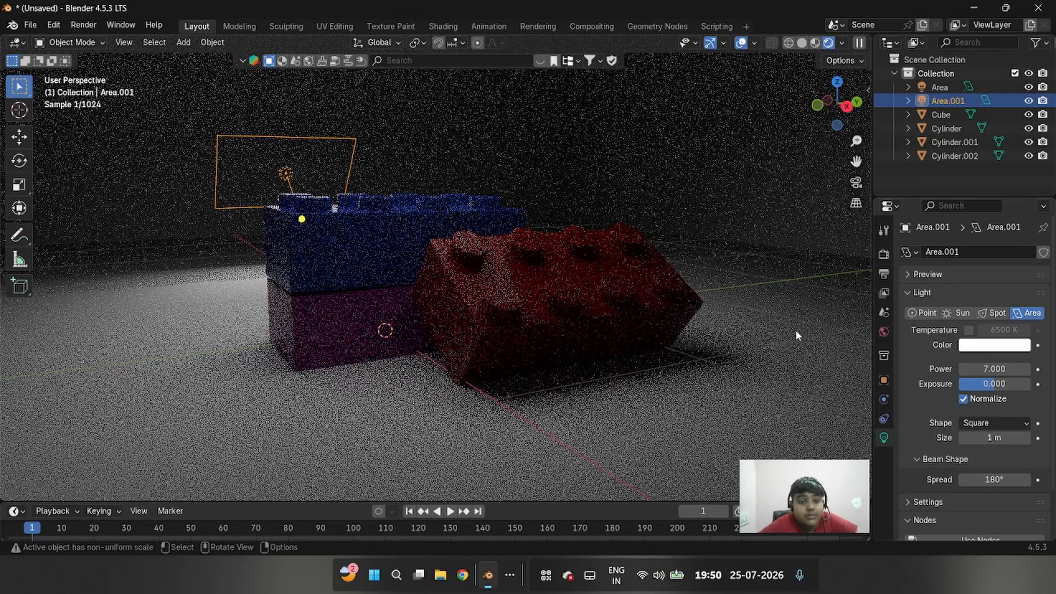
key(g)
key(z)
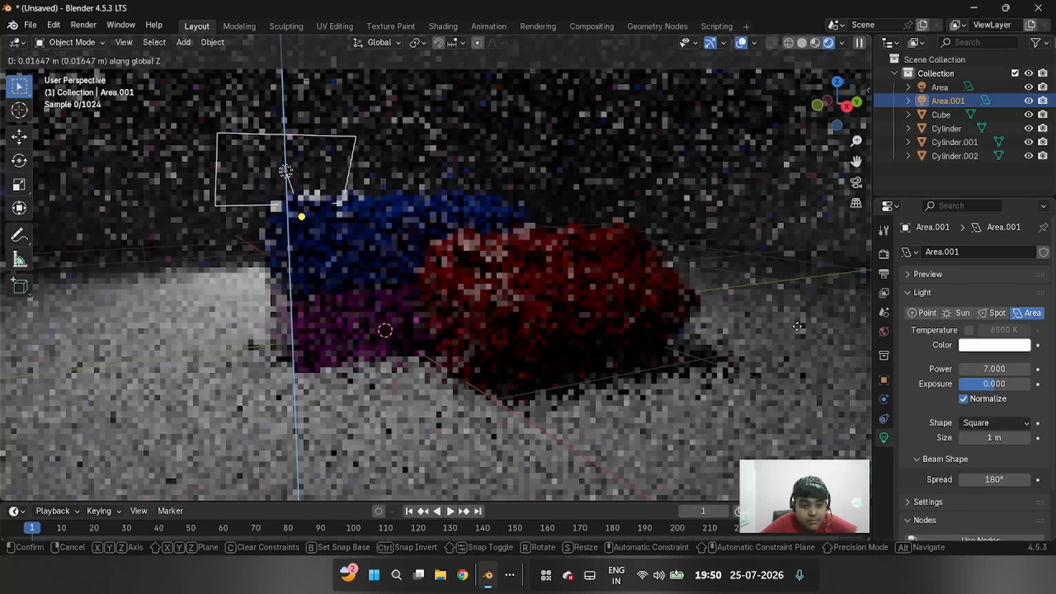
click(797, 287)
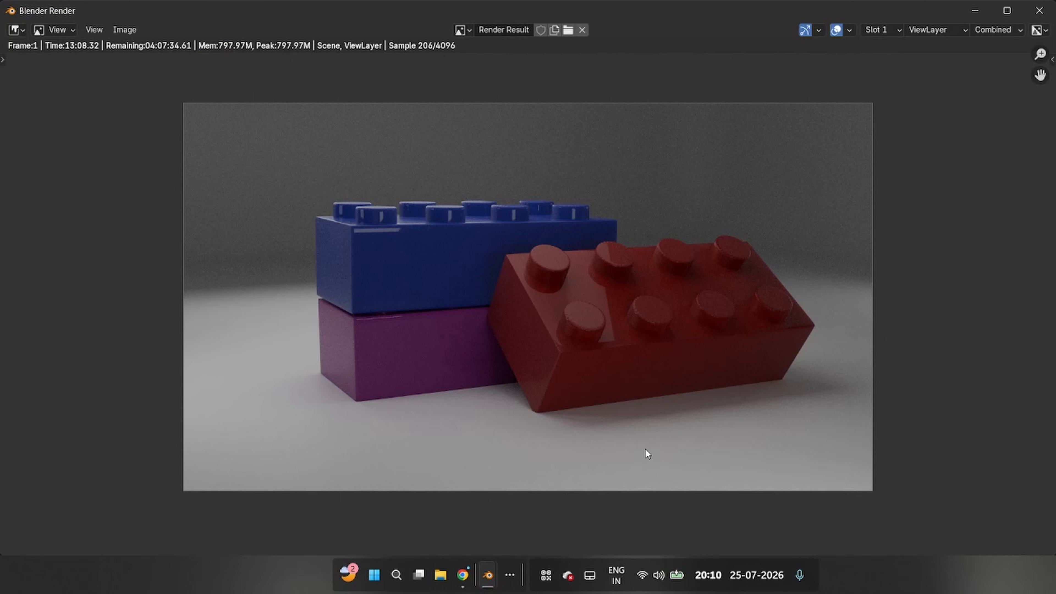
Inspect the rendered image of the bricks up close, checking the studs, edges and reflections, and return to the wider framing
scroll(646, 450, up, 1)
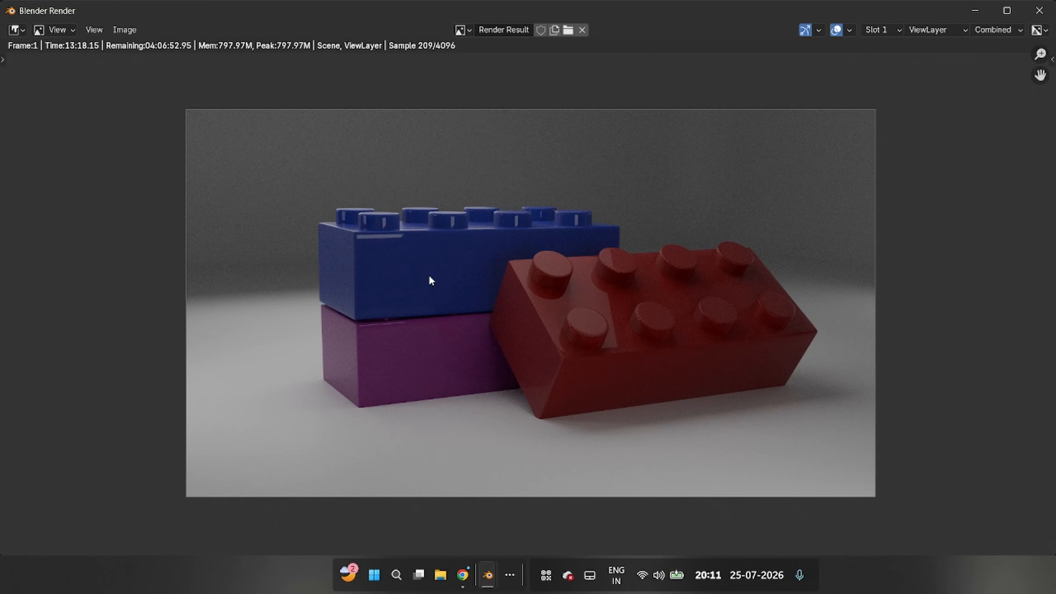
scroll(502, 320, up, 3)
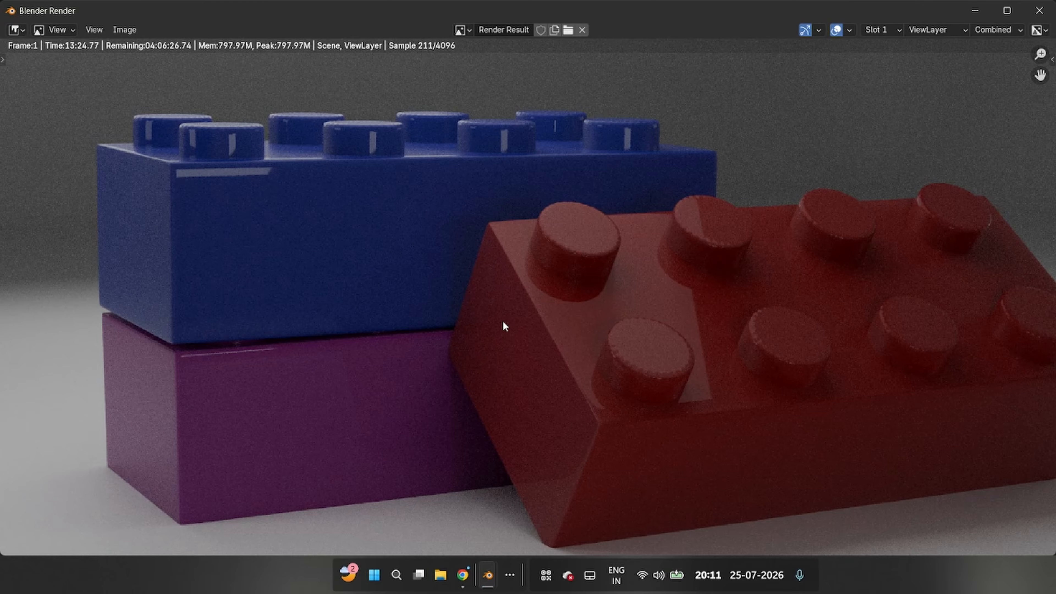
scroll(503, 322, up, 3)
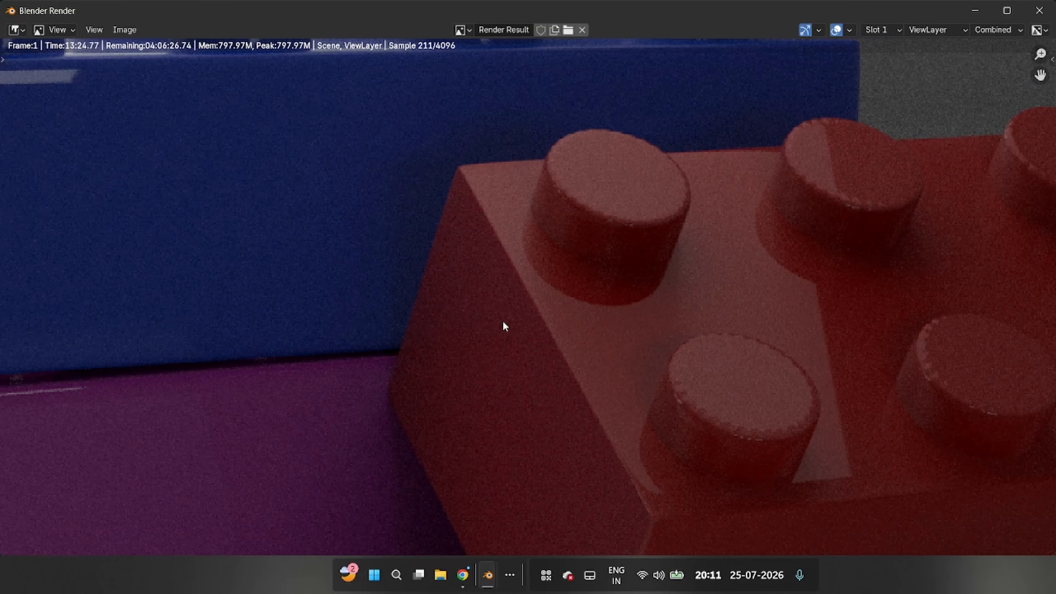
scroll(502, 325, down, 2)
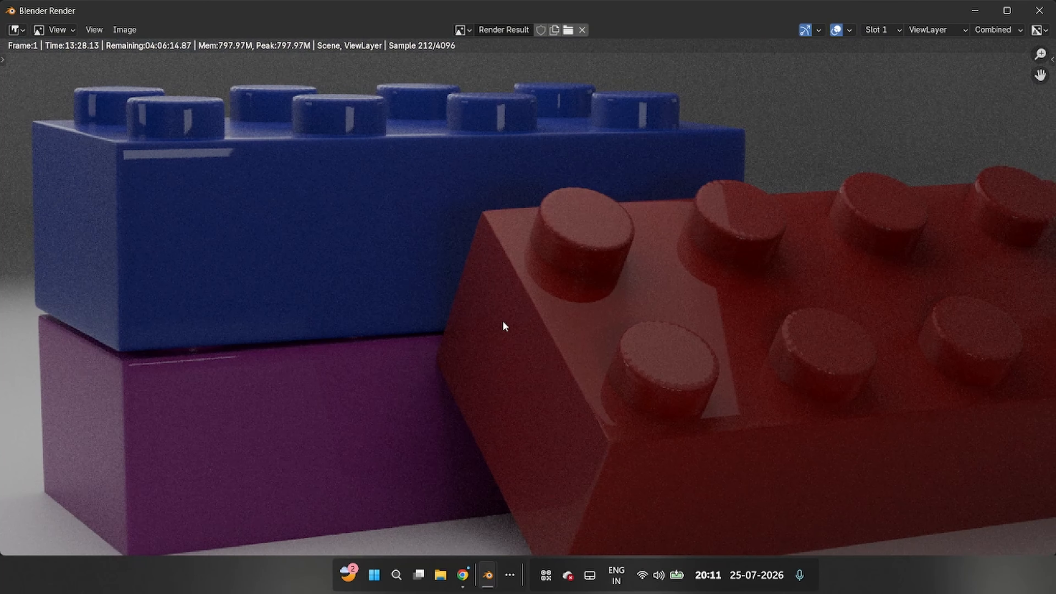
scroll(502, 321, down, 5)
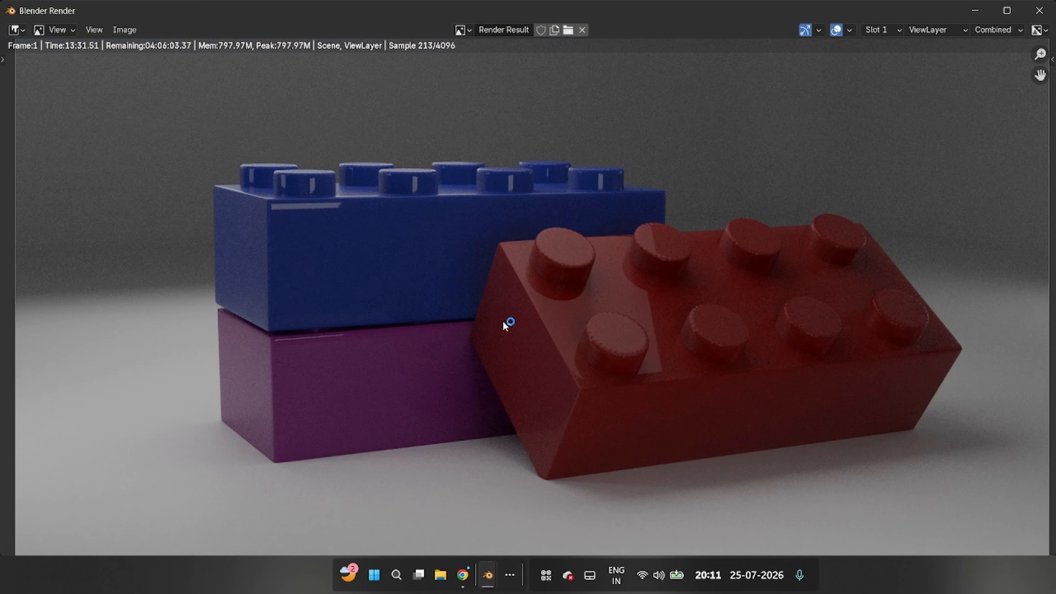